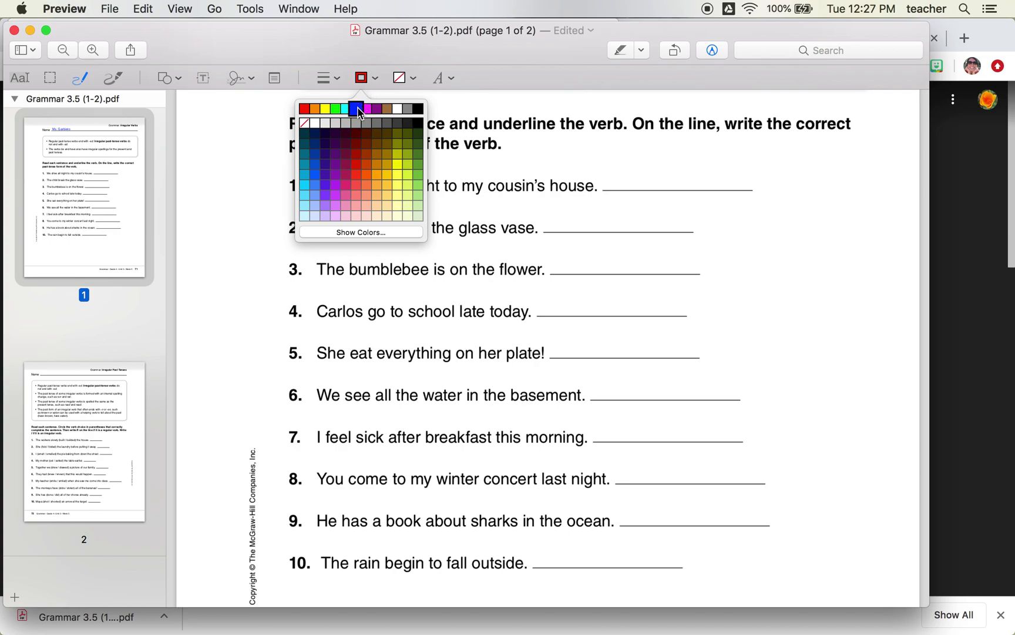
- Underline the verbs drive, break, is, go, eat and see in sentences 1 to 6 with blue sketch lines
{"action": "left_click", "coordinate": [360, 111]}
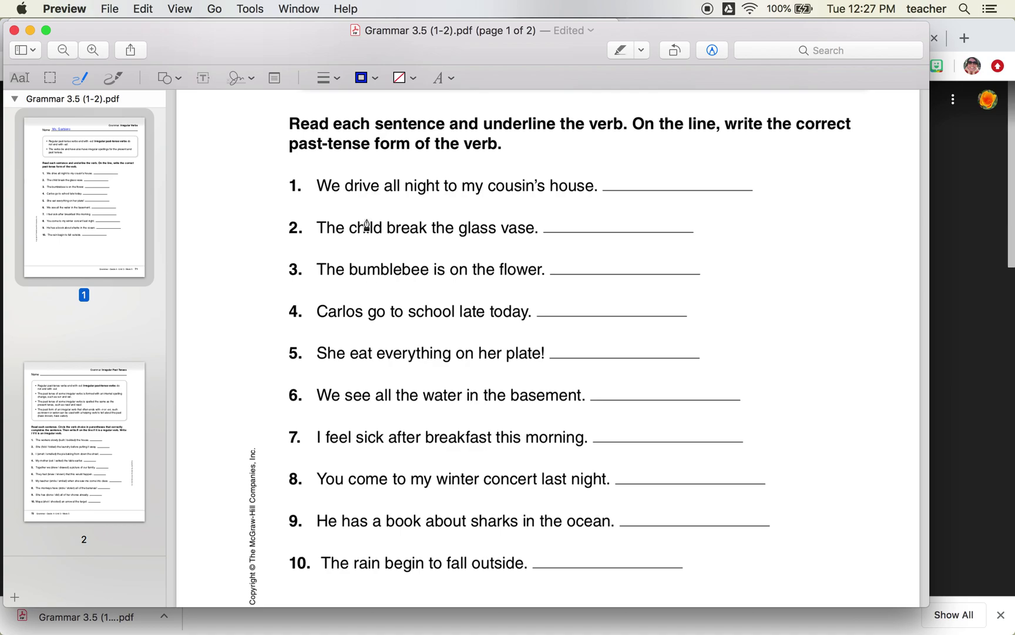
{"action": "left_click_drag", "start_coordinate": [343, 196], "coordinate": [381, 196]}
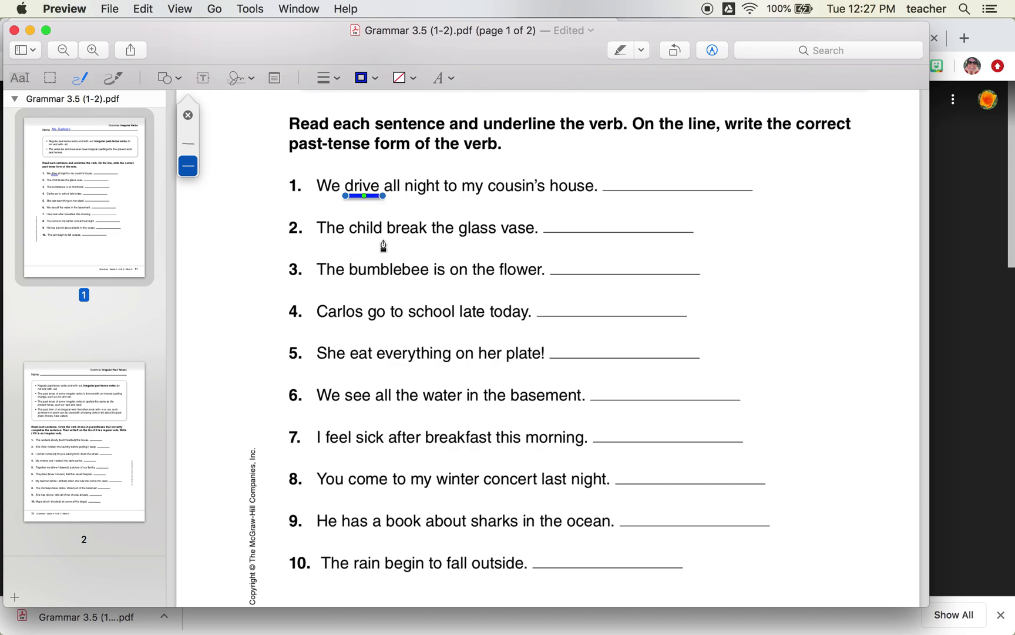
{"action": "left_click_drag", "start_coordinate": [388, 237], "coordinate": [431, 237]}
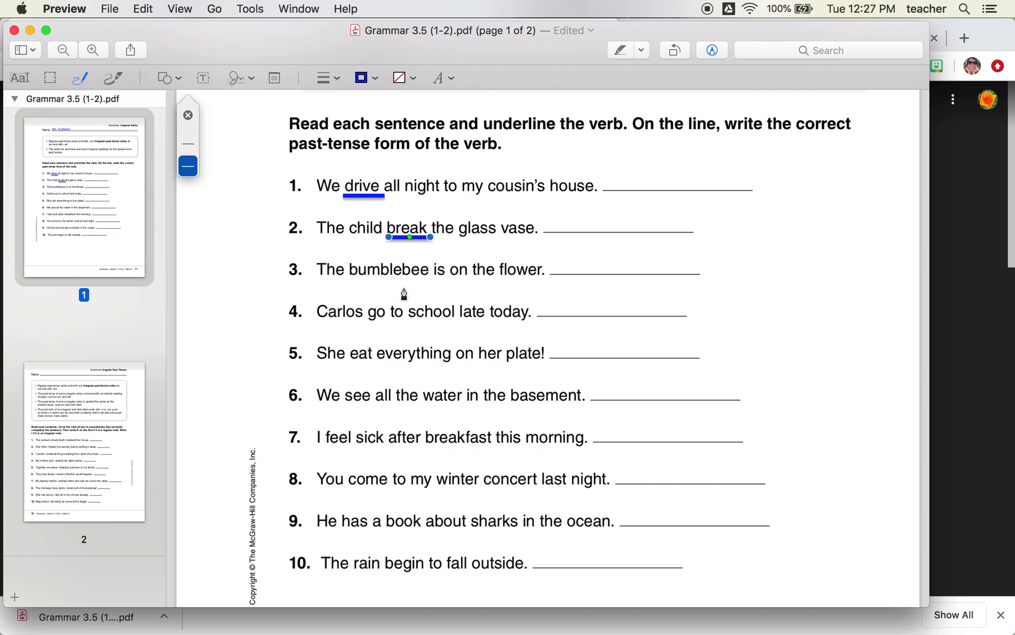
{"action": "left_click_drag", "start_coordinate": [433, 279], "coordinate": [456, 278]}
{"action": "left_click", "coordinate": [447, 280]}
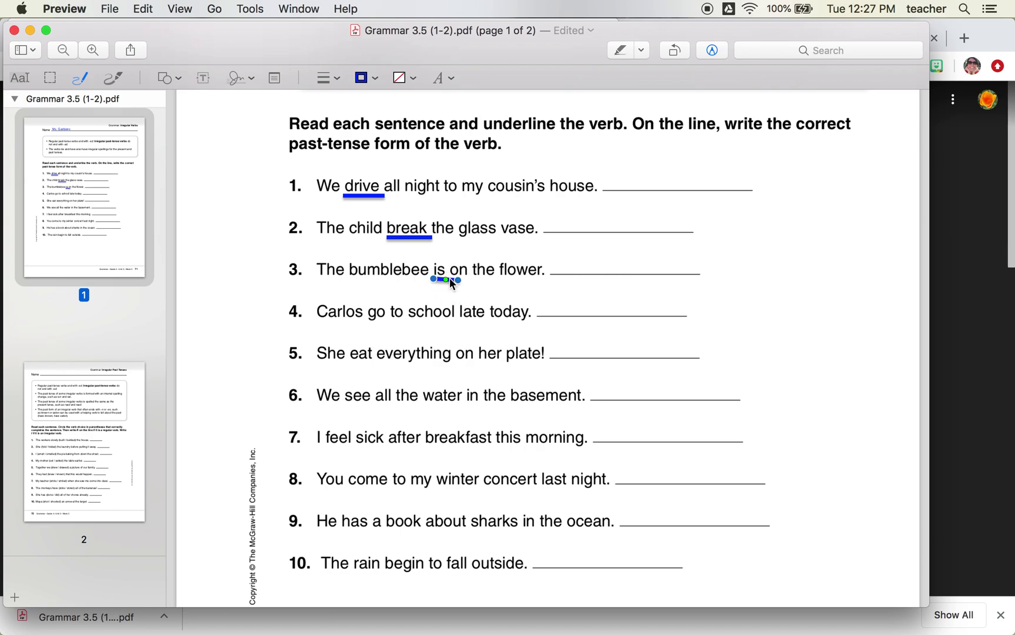
{"action": "left_click_drag", "start_coordinate": [367, 322], "coordinate": [387, 321]}
{"action": "left_click", "coordinate": [456, 281]}
{"action": "left_click_drag", "start_coordinate": [351, 359], "coordinate": [374, 360]}
{"action": "left_click_drag", "start_coordinate": [347, 403], "coordinate": [374, 403]}
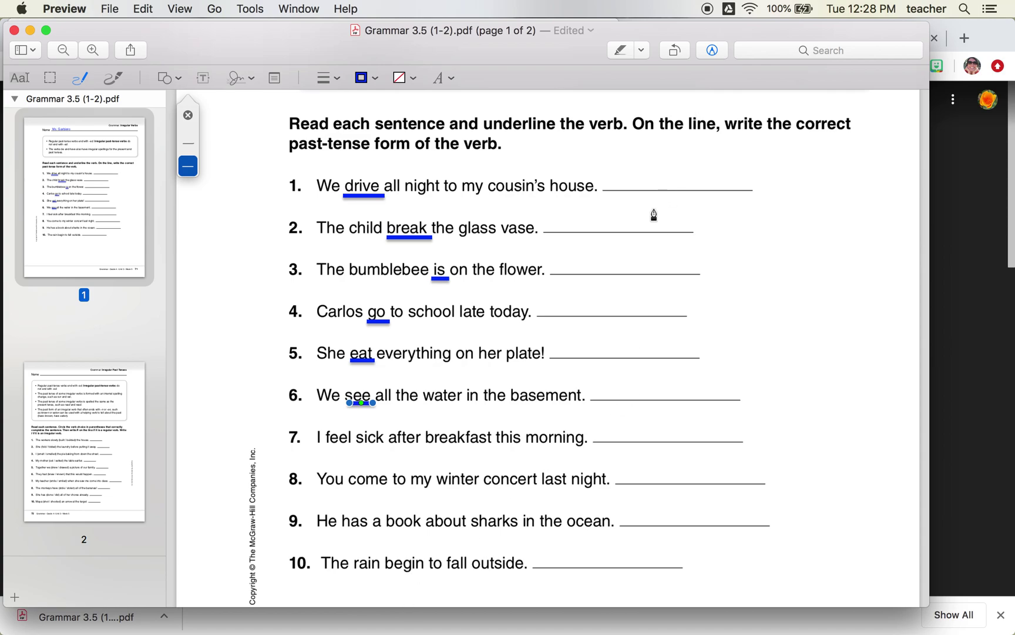
- Add the text answers "drove", "broke" and "was" beside sentences 1, 2 and 3
{"action": "scroll", "coordinate": [654, 215], "scroll_direction": "up", "scroll_amount": 5}
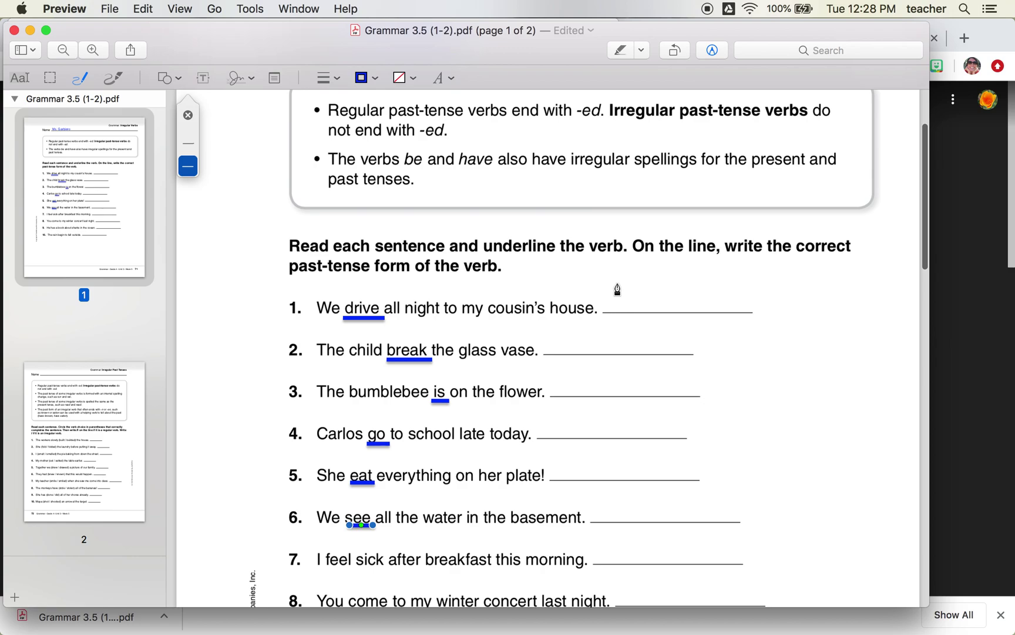
{"action": "left_click", "coordinate": [188, 143]}
{"action": "left_click", "coordinate": [21, 78]}
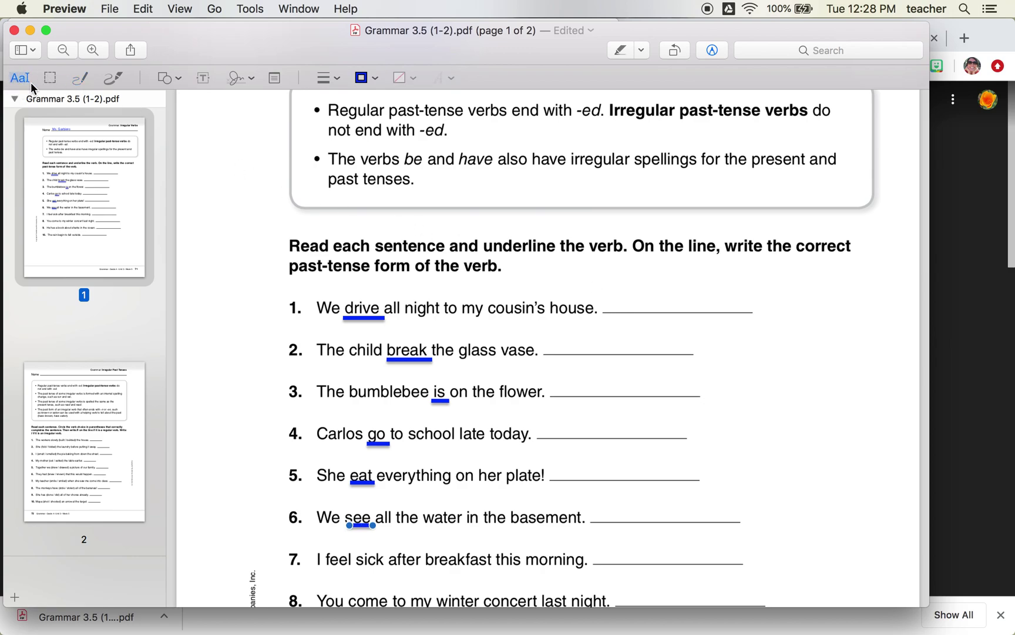
{"action": "left_click", "coordinate": [617, 297]}
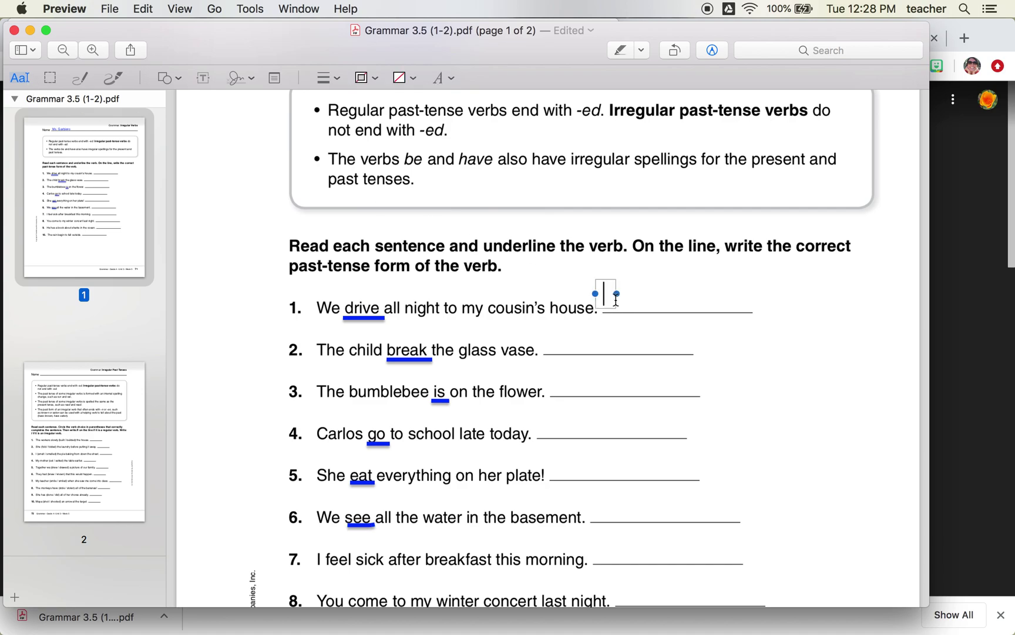
{"action": "type", "text": "drove"}
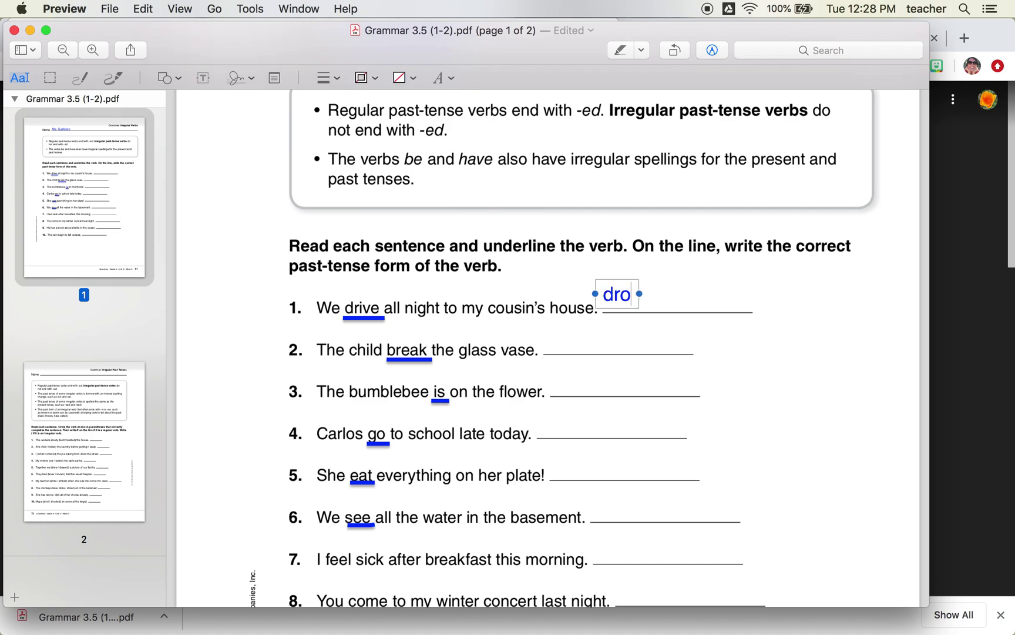
{"action": "left_click", "coordinate": [565, 342]}
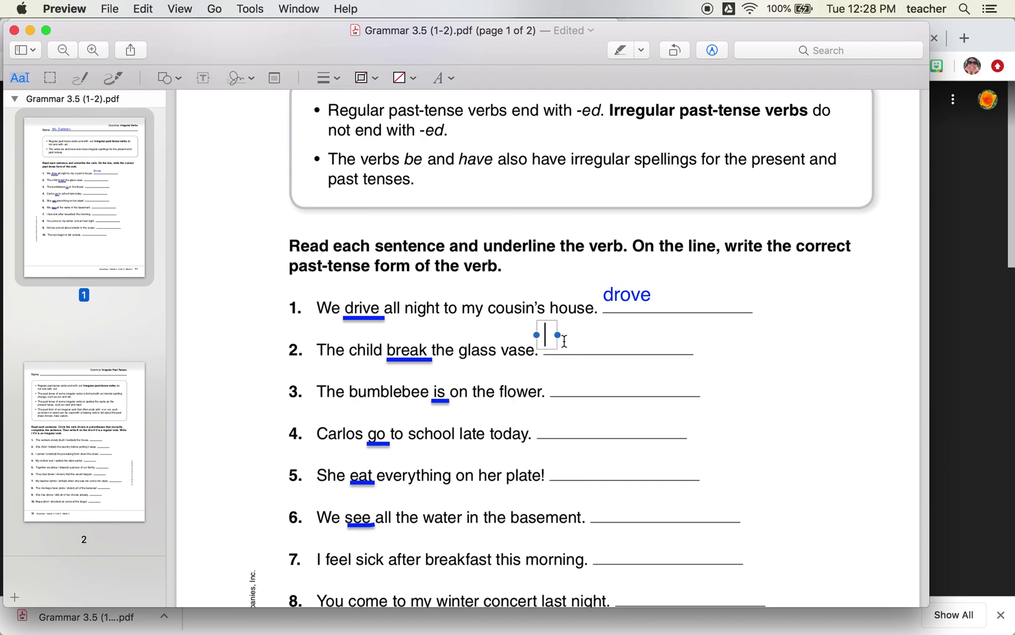
{"action": "type", "text": "bro"}
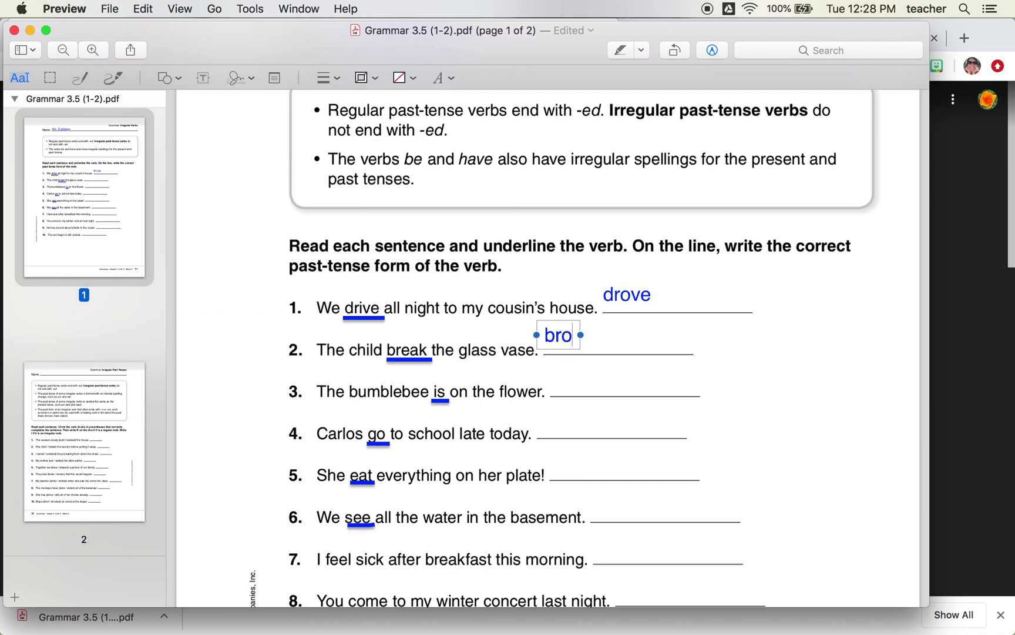
{"action": "type", "text": "ke"}
{"action": "left_click", "coordinate": [563, 385]}
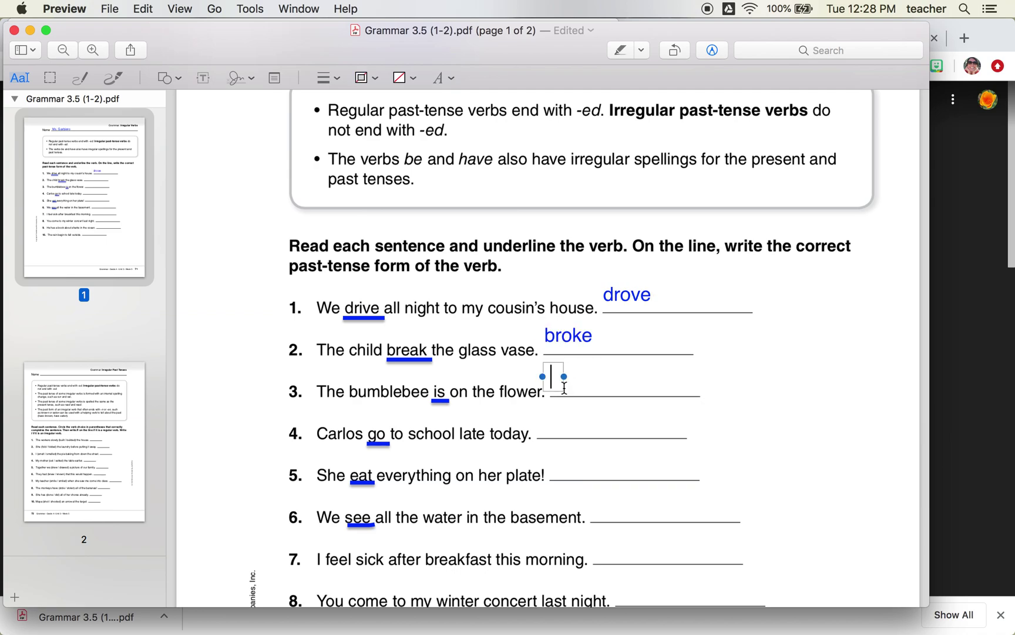
{"action": "type", "text": "was"}
- Add the text answers "went", "ate" and "saw" beside sentences 4, 5 and 6
{"action": "left_click", "coordinate": [576, 425]}
{"action": "type", "text": "went"}
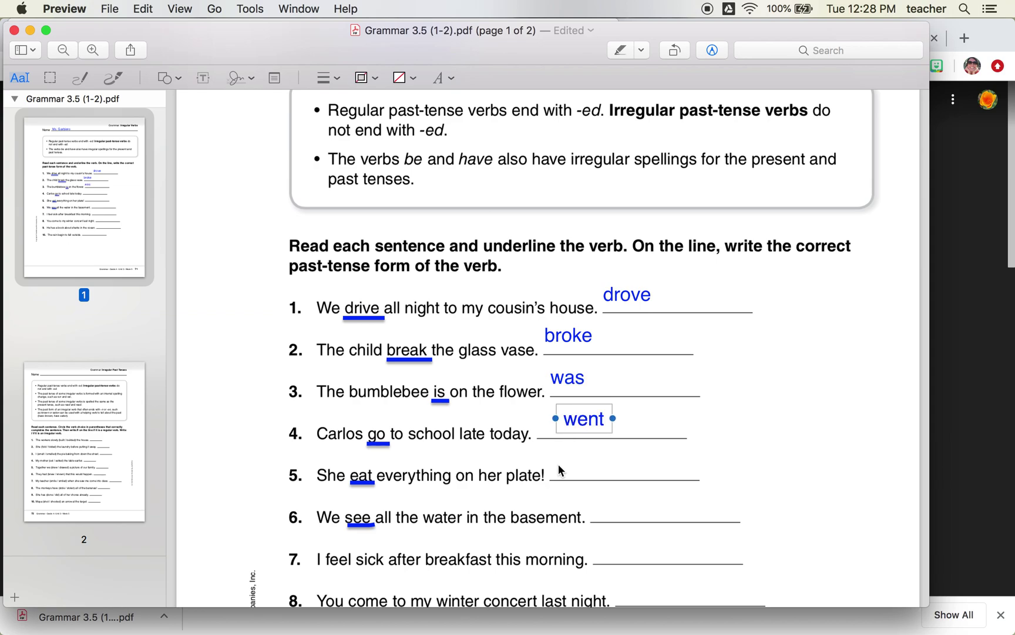
{"action": "left_click", "coordinate": [561, 466]}
{"action": "type", "text": "ate"}
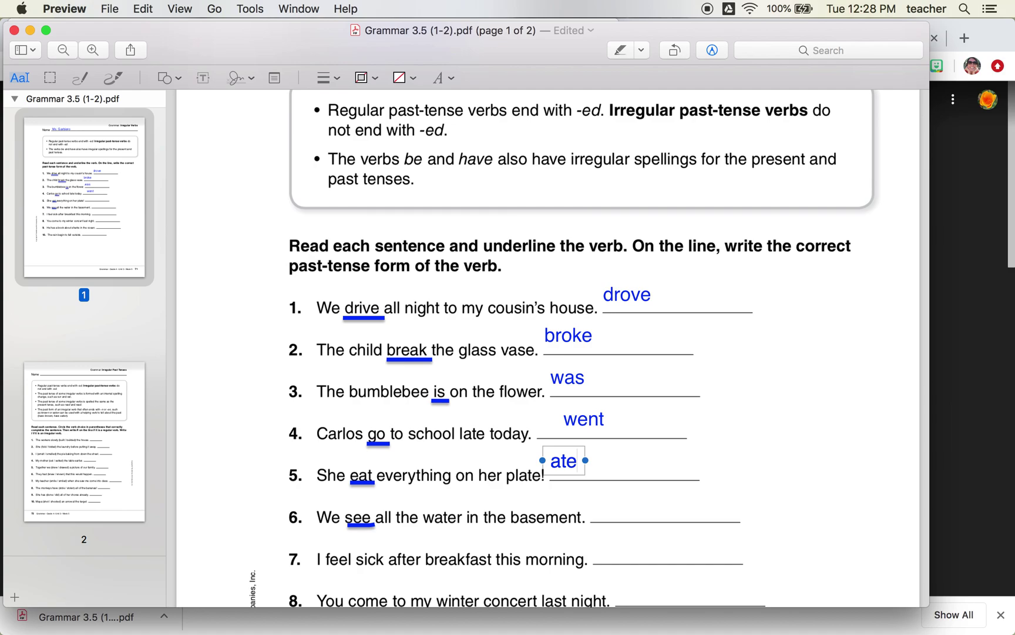
{"action": "left_click", "coordinate": [603, 503]}
{"action": "type", "text": "saw"}
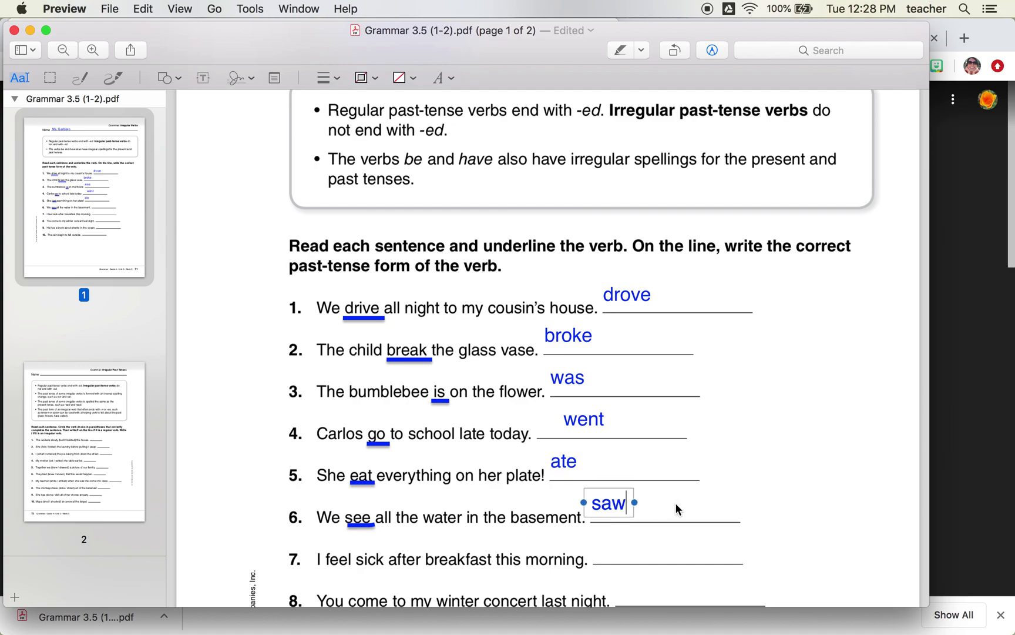
{"action": "left_click", "coordinate": [764, 423]}
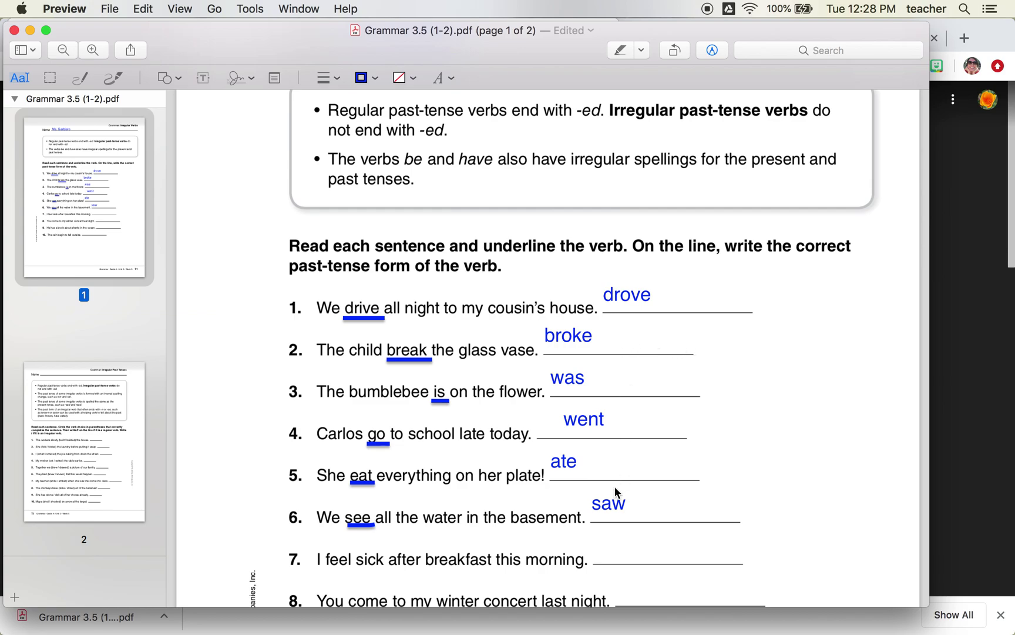
- Move the six typed answers down onto their answer lines and save the document
{"action": "left_click", "coordinate": [607, 559]}
{"action": "left_click_drag", "start_coordinate": [597, 553], "coordinate": [622, 554]}
{"action": "left_click_drag", "start_coordinate": [628, 295], "coordinate": [635, 305]}
{"action": "mouse_move", "coordinate": [581, 337]}
{"action": "left_mouse_down"}
{"action": "mouse_move", "coordinate": [597, 345]}
{"action": "mouse_move", "coordinate": [574, 379]}
{"action": "mouse_move", "coordinate": [587, 388]}
{"action": "mouse_move", "coordinate": [568, 465]}
{"action": "mouse_move", "coordinate": [615, 513]}
{"action": "left_mouse_up"}
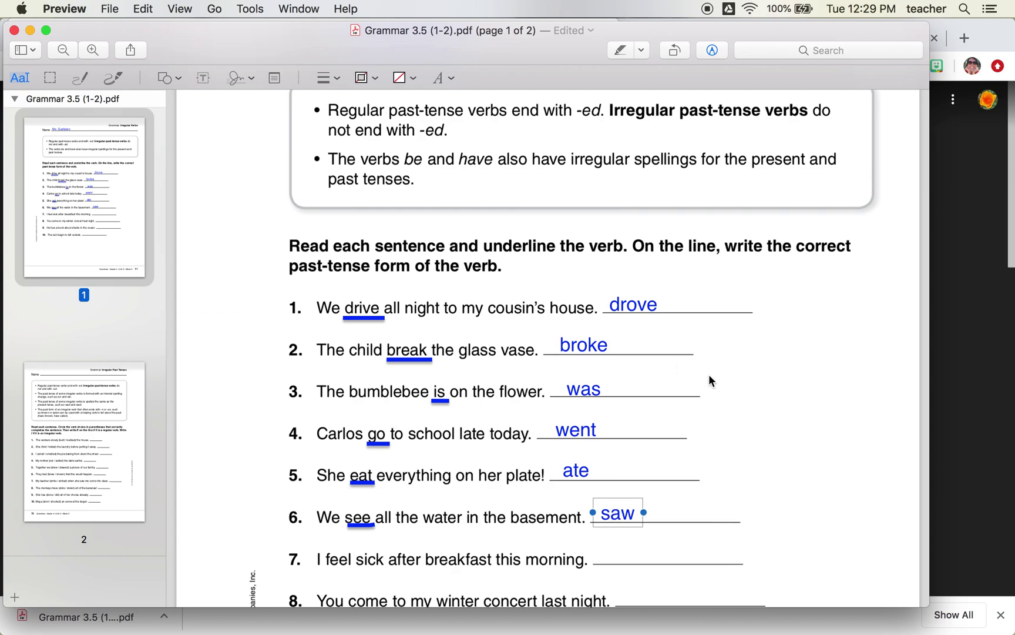
{"action": "key", "text": "super+s"}
- On page 2, insert an oval and resize it to circle "built" in sentence 1
{"action": "scroll", "coordinate": [710, 375], "scroll_direction": "down", "scroll_amount": 15}
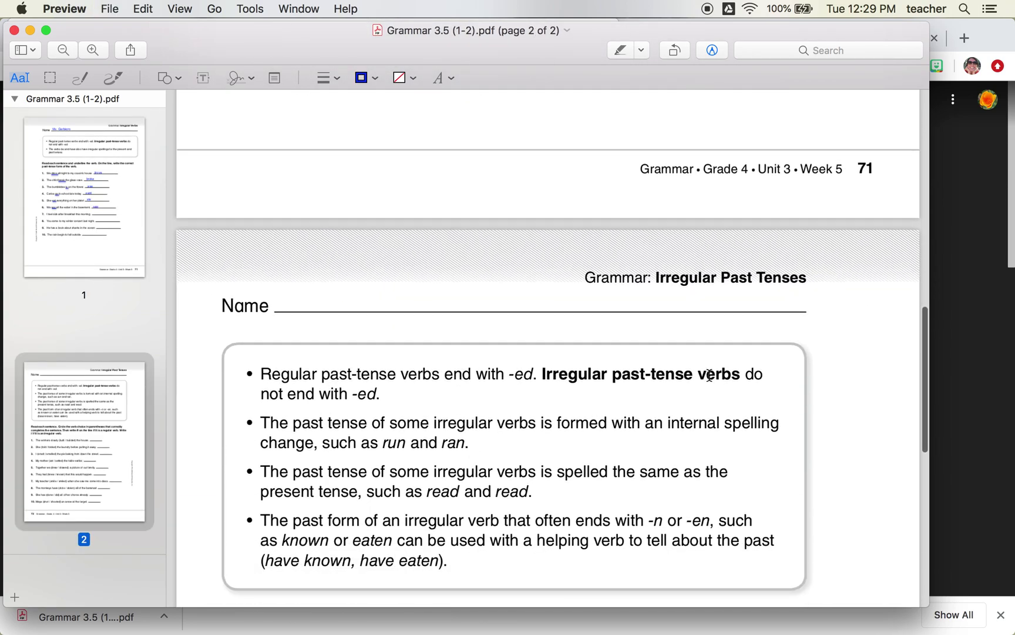
{"action": "scroll", "coordinate": [710, 375], "scroll_direction": "down", "scroll_amount": 10}
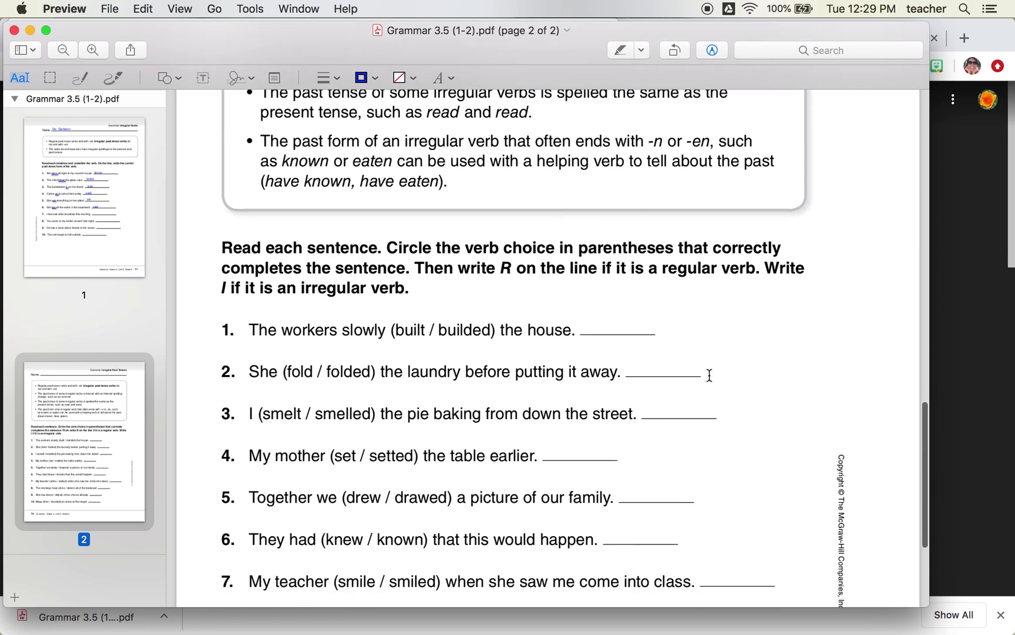
{"action": "scroll", "coordinate": [710, 375], "scroll_direction": "down", "scroll_amount": 5}
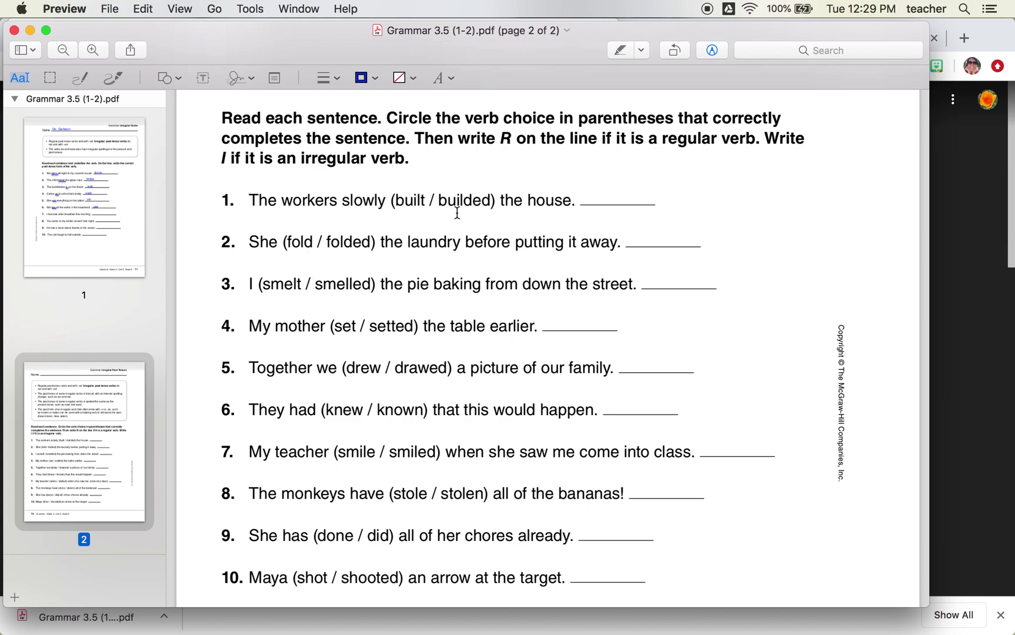
{"action": "left_click", "coordinate": [163, 82]}
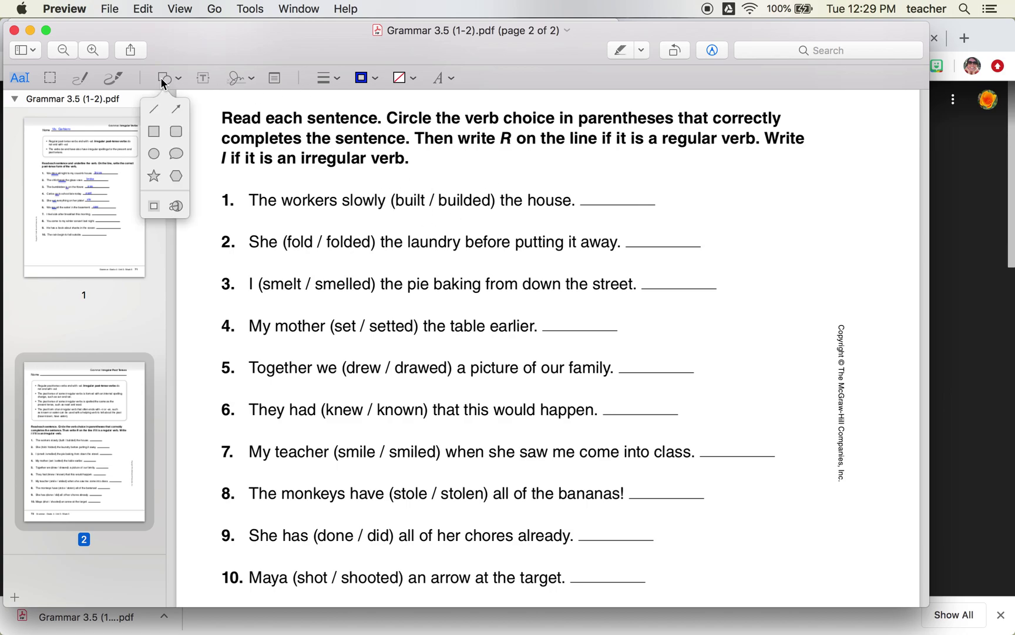
{"action": "left_click", "coordinate": [167, 81]}
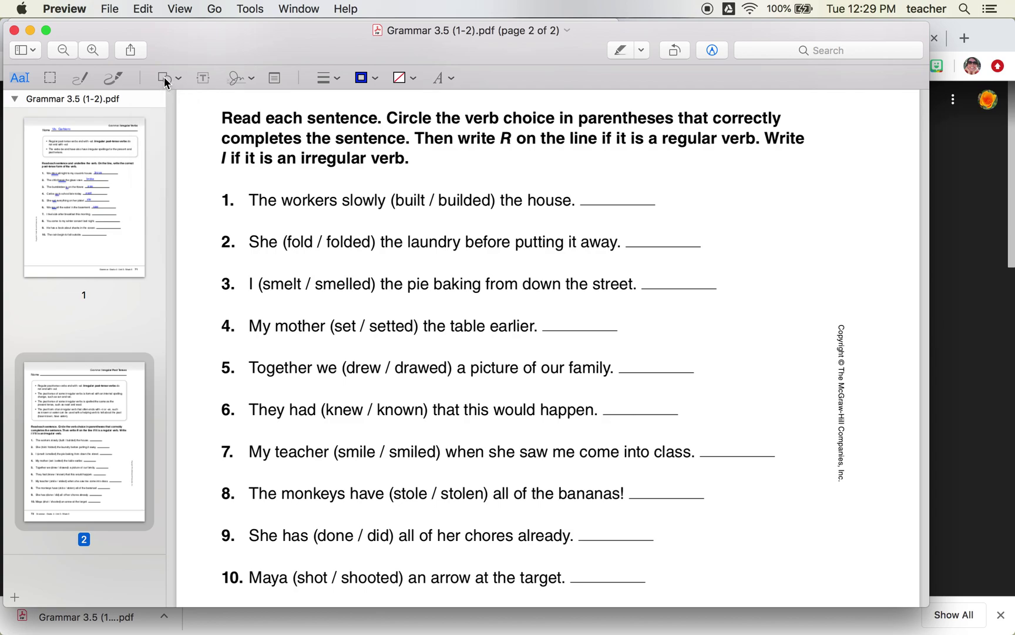
{"action": "left_click", "coordinate": [165, 81]}
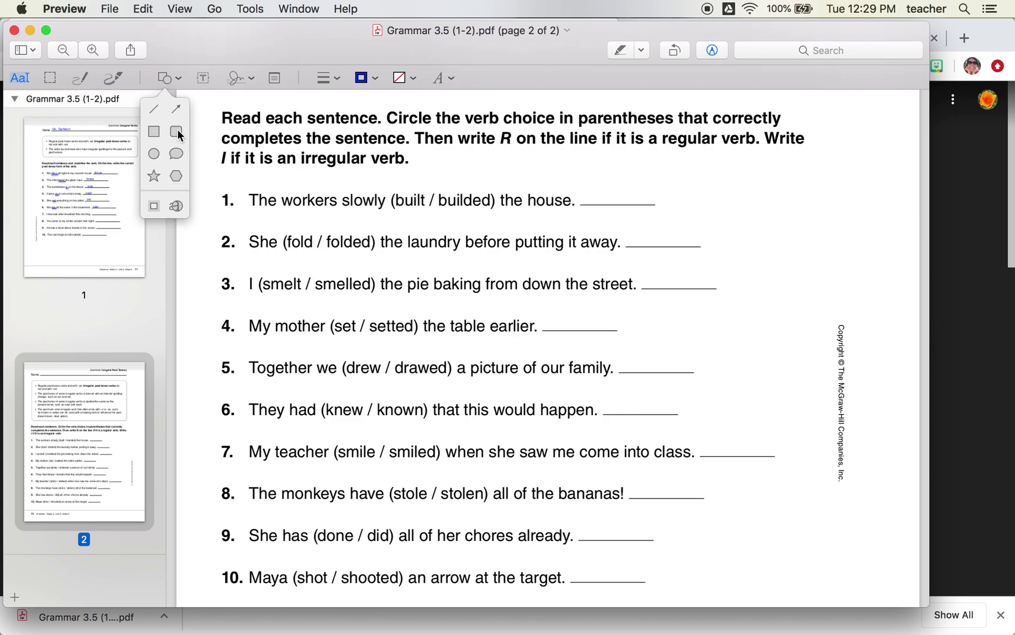
{"action": "left_click", "coordinate": [151, 158]}
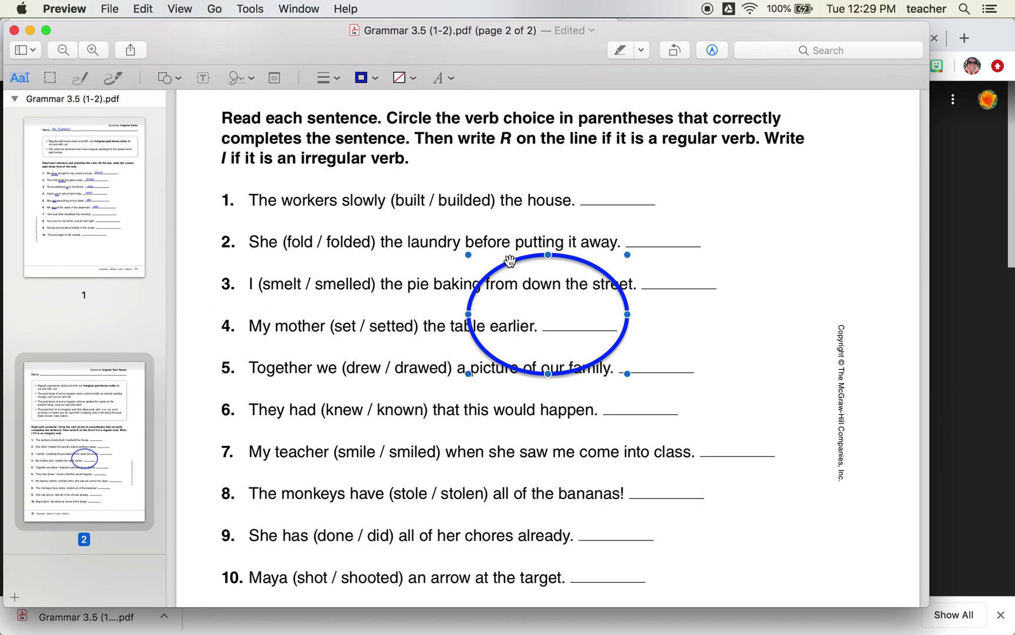
{"action": "left_click_drag", "start_coordinate": [510, 260], "coordinate": [422, 164]}
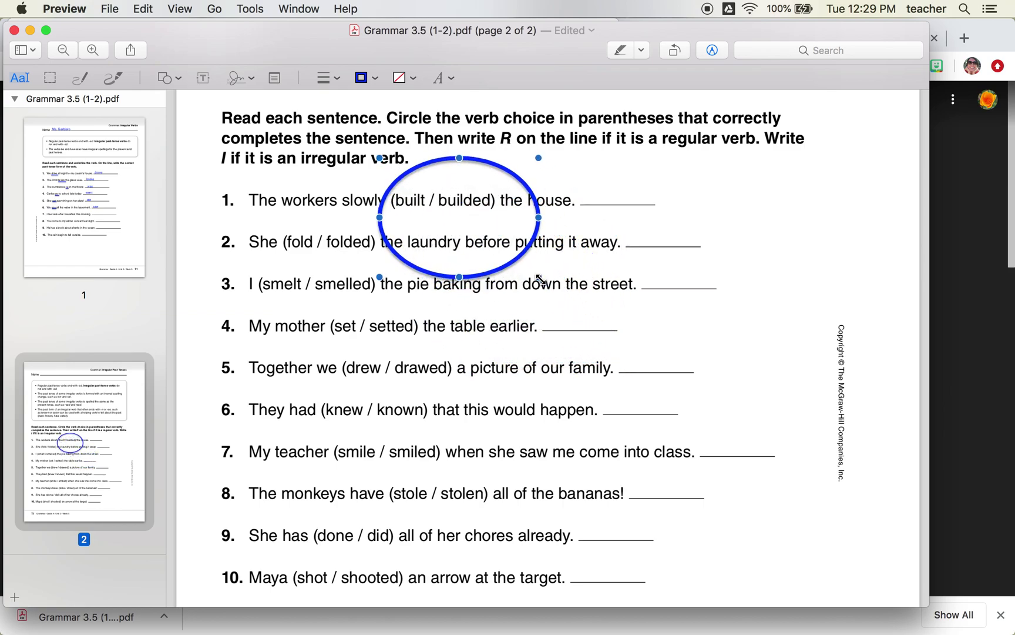
{"action": "left_click_drag", "start_coordinate": [539, 277], "coordinate": [434, 224]}
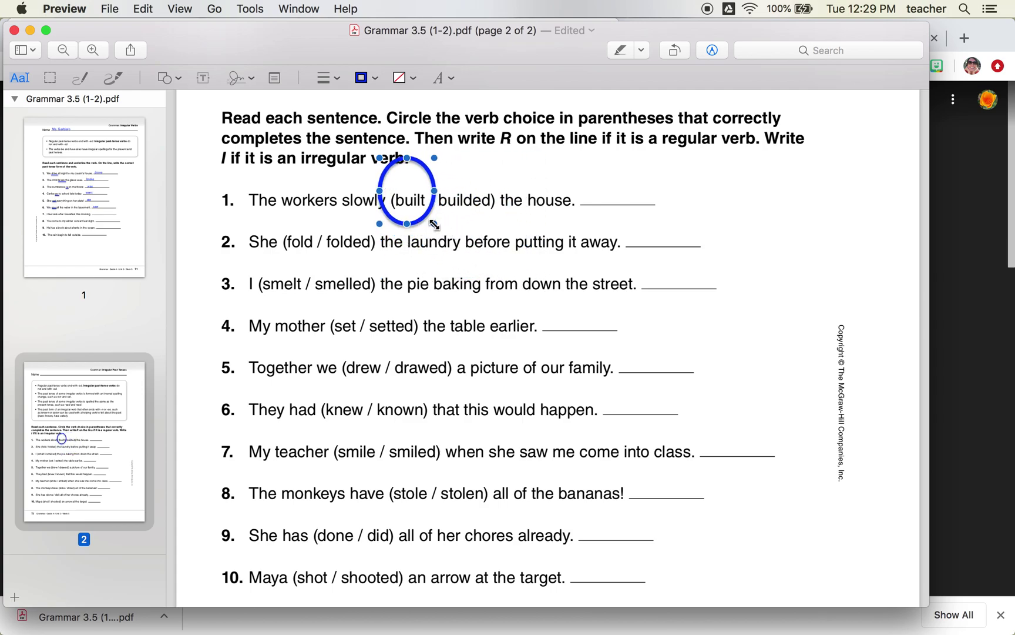
{"action": "left_click_drag", "start_coordinate": [408, 157], "coordinate": [410, 216]}
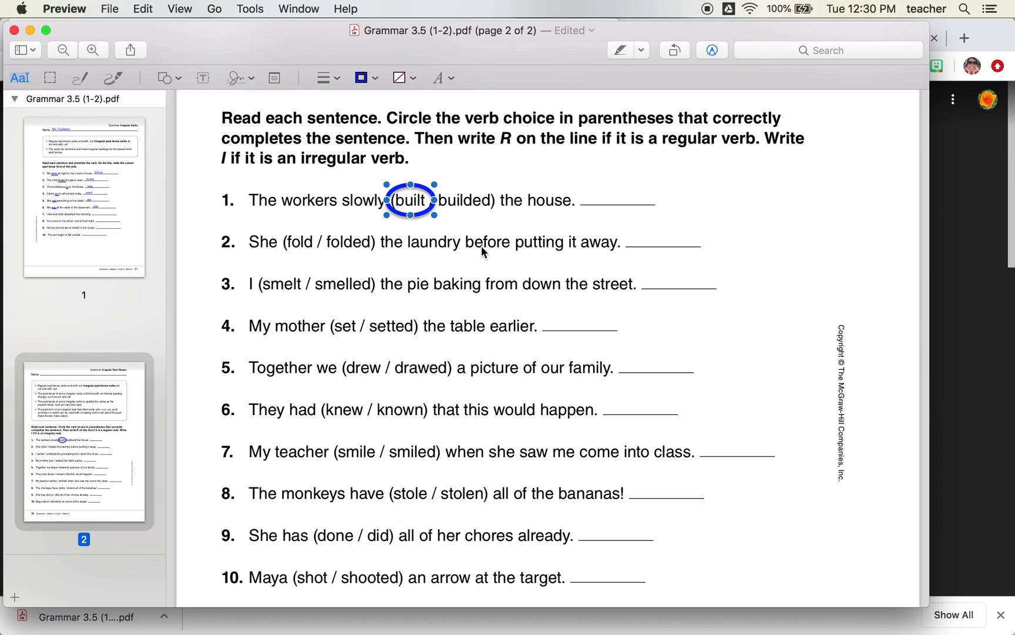
- Duplicate the oval and fit the copy around "folded" in sentence 2
{"action": "key", "text": "super+d"}
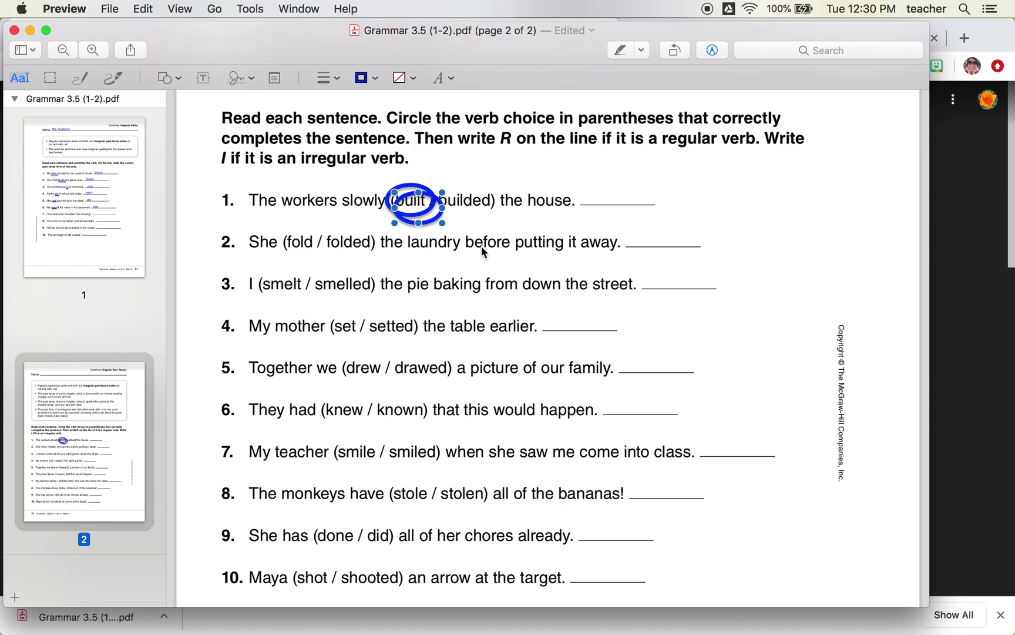
{"action": "left_click", "coordinate": [431, 222]}
{"action": "left_click_drag", "start_coordinate": [431, 222], "coordinate": [380, 258]}
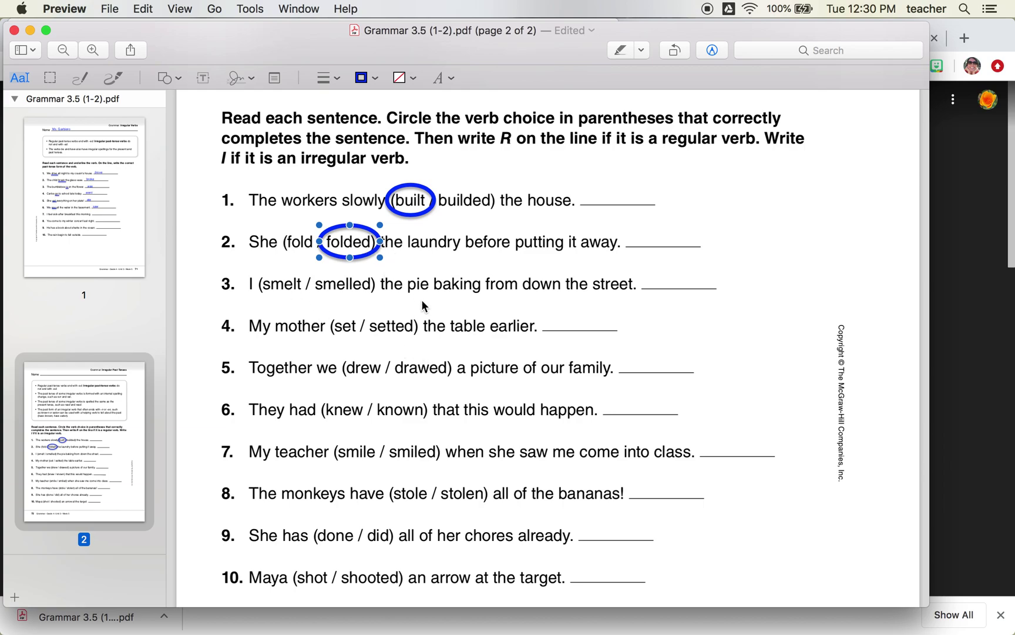
- Paste two more ovals and fit them around "smelled" in sentence 3 and "set" in sentence 4
{"action": "key", "text": "super+v"}
{"action": "left_click_drag", "start_coordinate": [436, 230], "coordinate": [380, 302]}
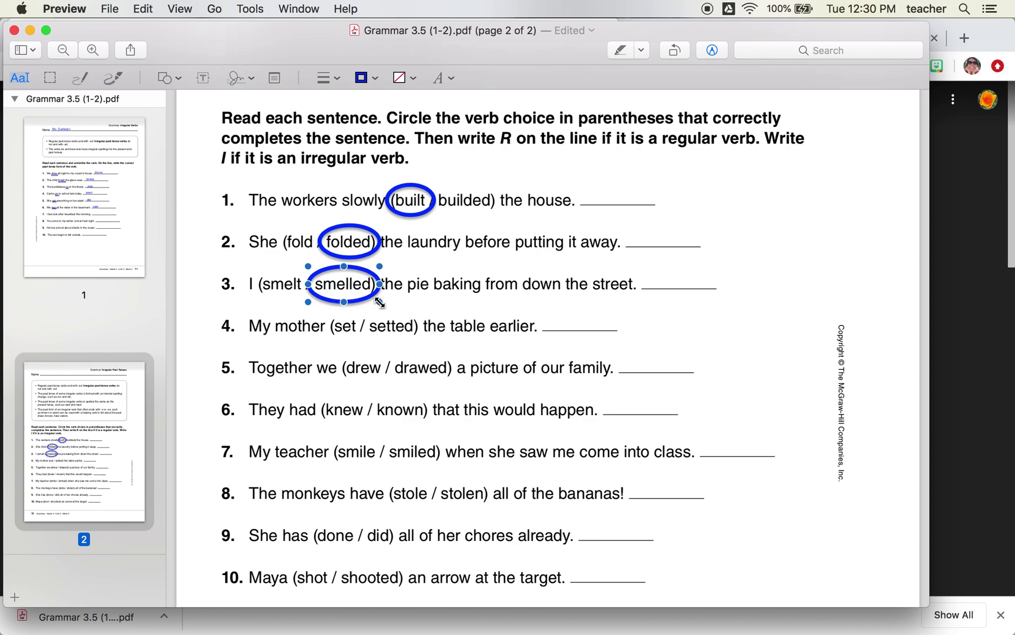
{"action": "key", "text": "super+v"}
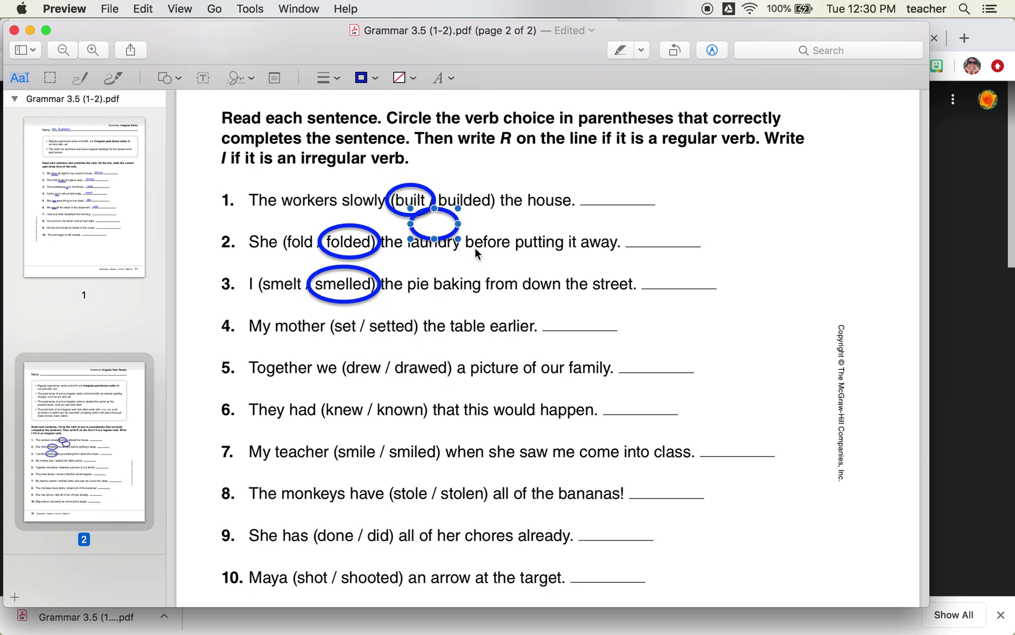
{"action": "left_click_drag", "start_coordinate": [447, 236], "coordinate": [329, 326]}
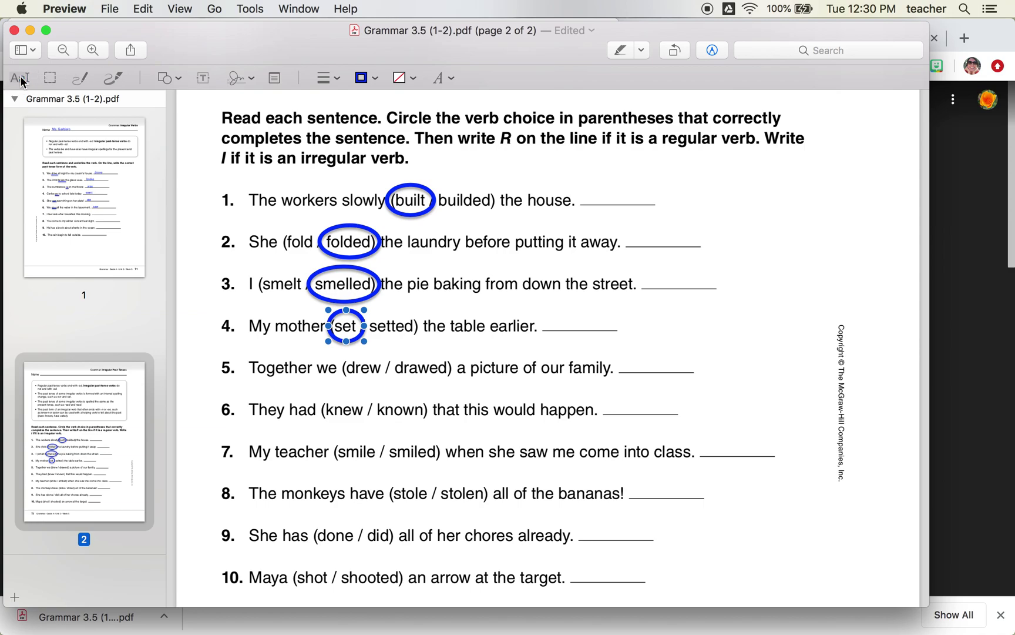
- Add the text answers I, R, R and I beside sentences 1 to 4 on page 2
{"action": "left_click", "coordinate": [599, 199]}
{"action": "left_click", "coordinate": [597, 192]}
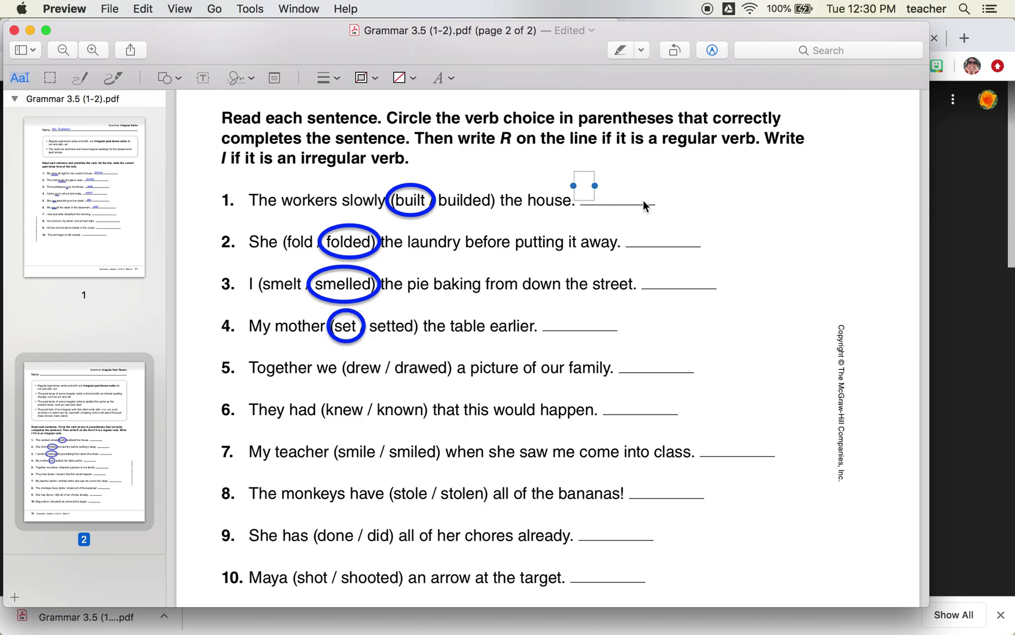
{"action": "left_click", "coordinate": [651, 233]}
{"action": "type", "text": "R"}
{"action": "left_click", "coordinate": [656, 278]}
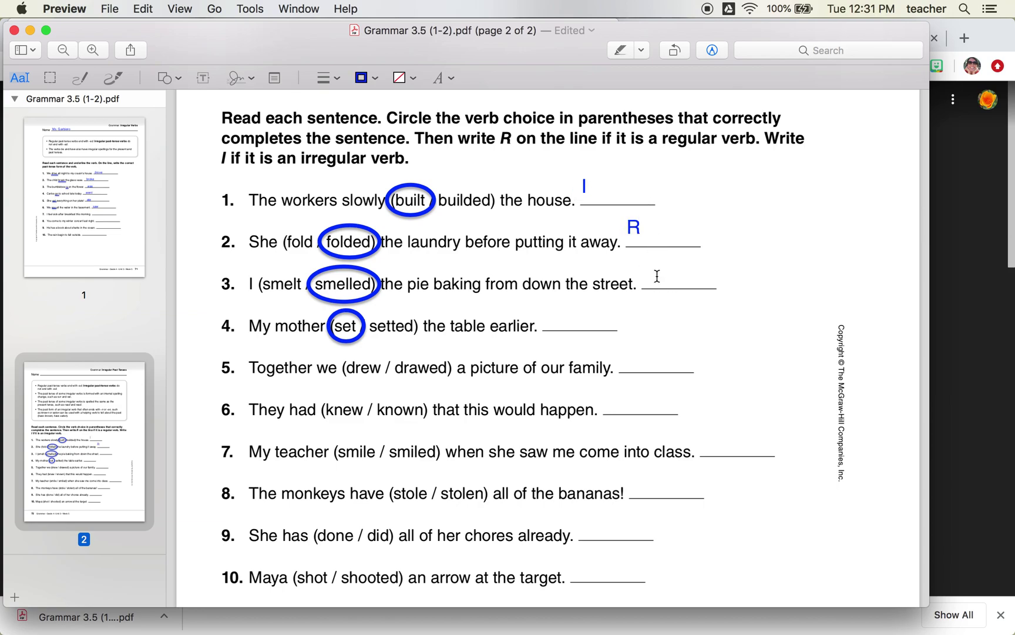
{"action": "type", "text": "R"}
{"action": "left_click", "coordinate": [559, 318]}
{"action": "left_click", "coordinate": [661, 329]}
- Move the four letter answers down onto the answer lines of sentences 1 to 4
{"action": "left_click", "coordinate": [586, 186]}
{"action": "left_click_drag", "start_coordinate": [586, 186], "coordinate": [596, 196]}
{"action": "left_click_drag", "start_coordinate": [633, 227], "coordinate": [657, 278]}
{"action": "left_click_drag", "start_coordinate": [546, 308], "coordinate": [558, 318]}
{"action": "scroll", "coordinate": [791, 327], "scroll_direction": "down", "scroll_amount": 5}
{"action": "scroll", "coordinate": [790, 328], "scroll_direction": "up", "scroll_amount": 5}
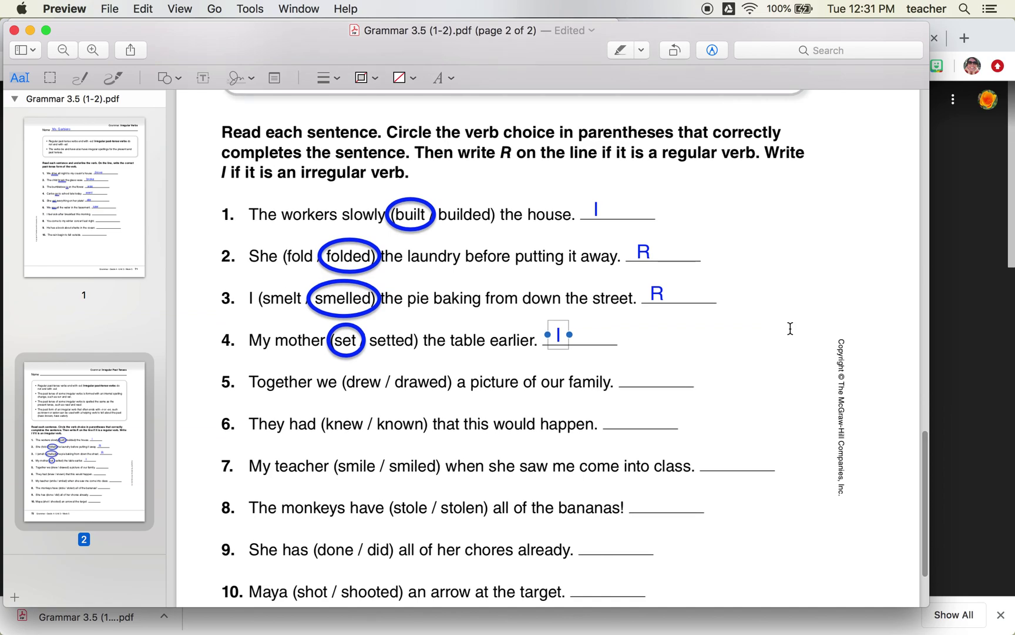
- Save the edited worksheet PDF, check its file name and save location, and quit Preview
{"action": "key", "text": "super+s"}
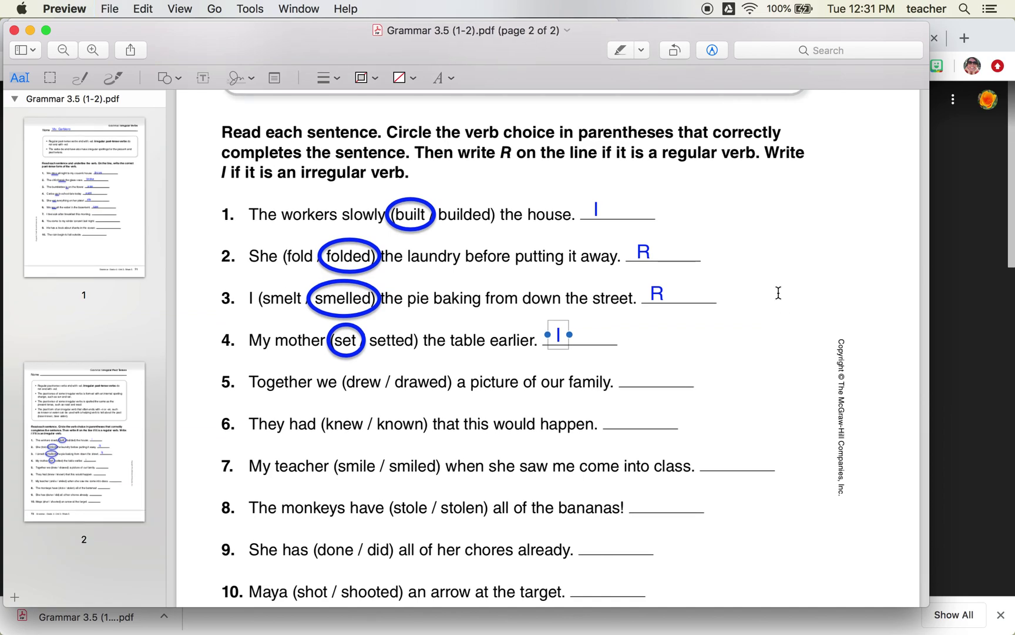
{"action": "left_click", "coordinate": [568, 32]}
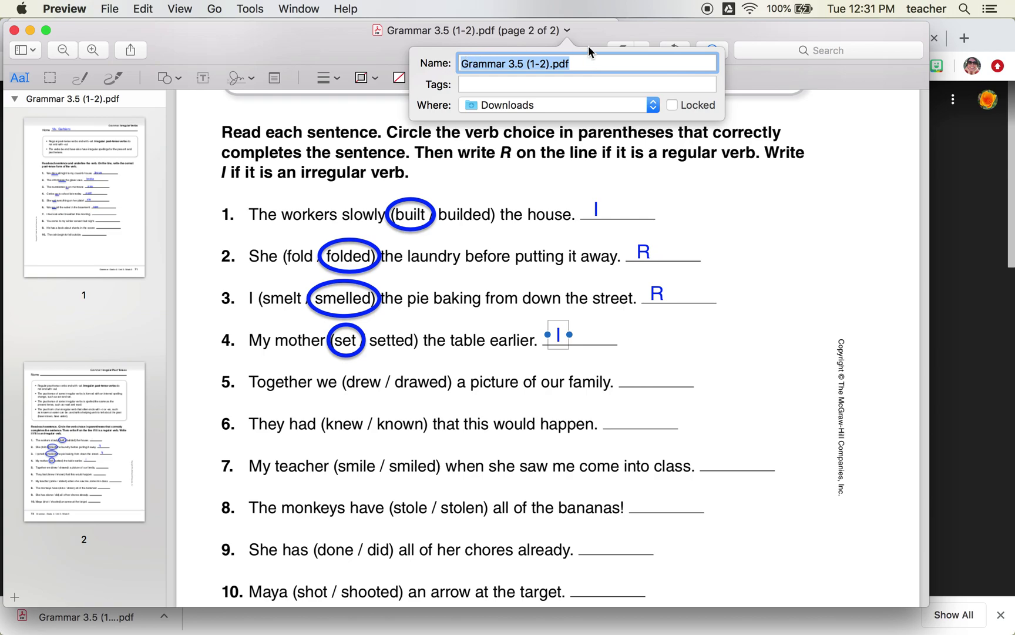
{"action": "left_click", "coordinate": [607, 59]}
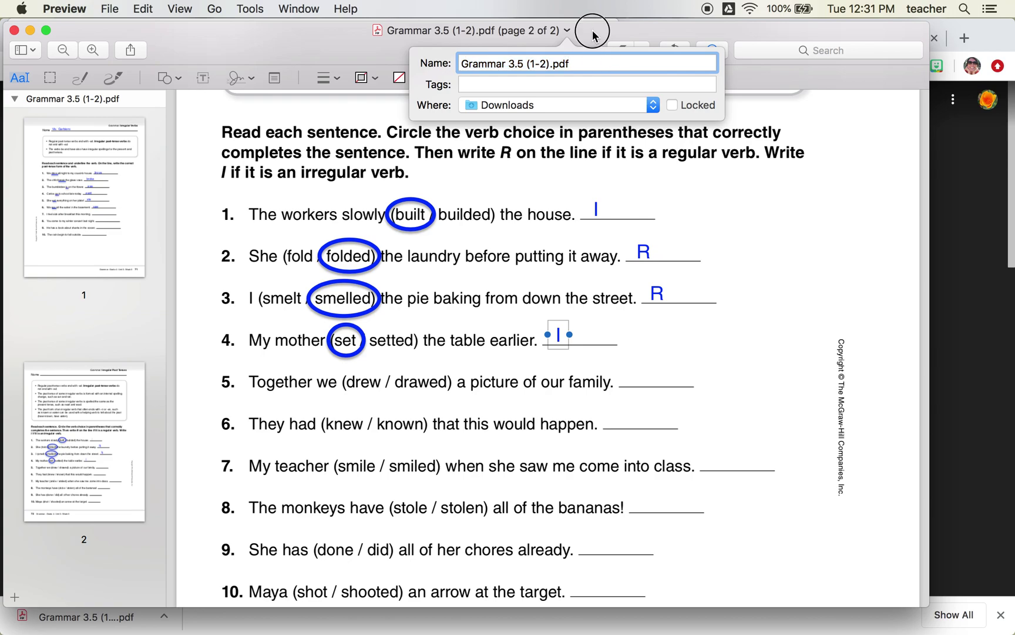
{"action": "left_click", "coordinate": [592, 34]}
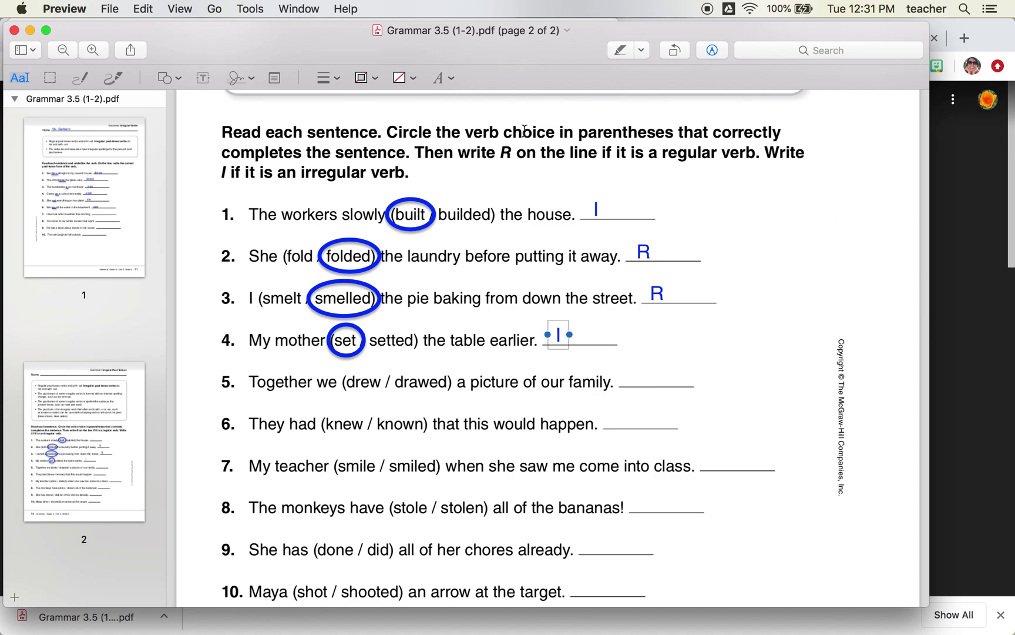
{"action": "key", "text": "super+q"}
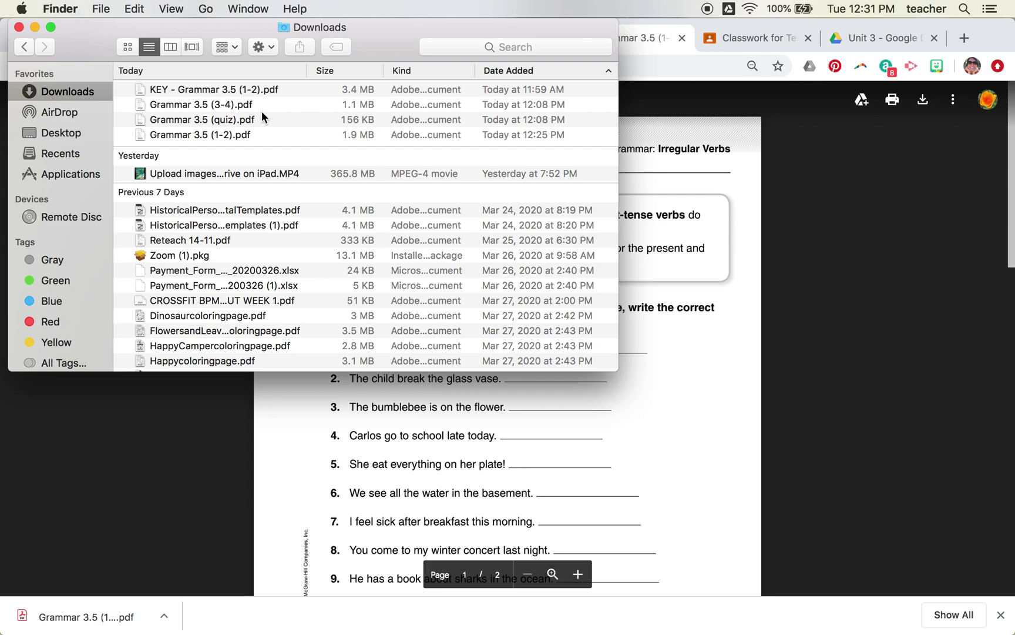
- Preview the saved Grammar 3.5 (1-2).pdf in the Downloads folder and check the answers on both pages
{"action": "left_click", "coordinate": [182, 136]}
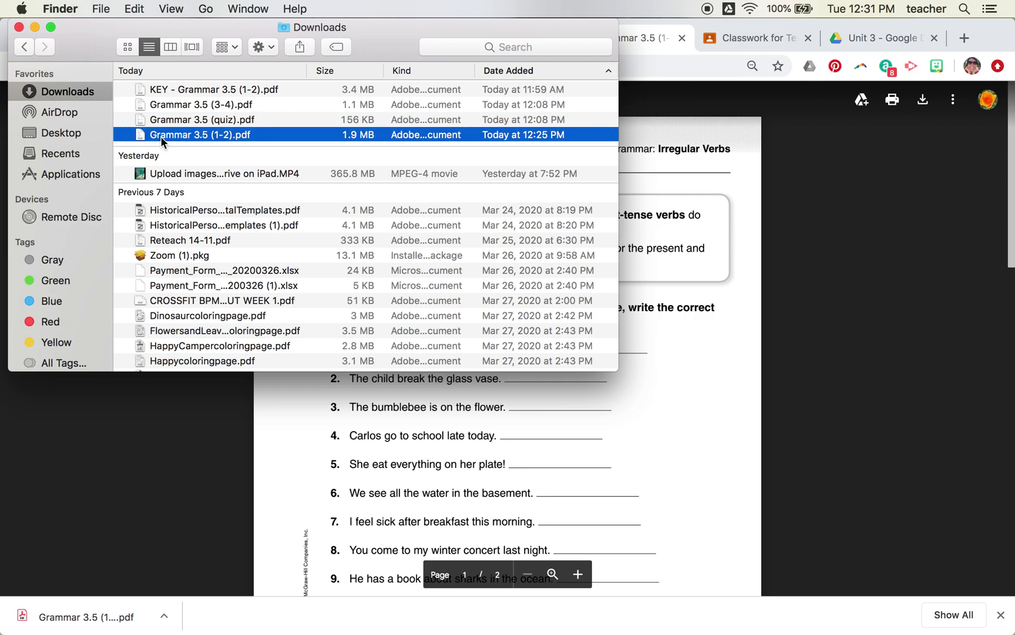
{"action": "key", "text": "space"}
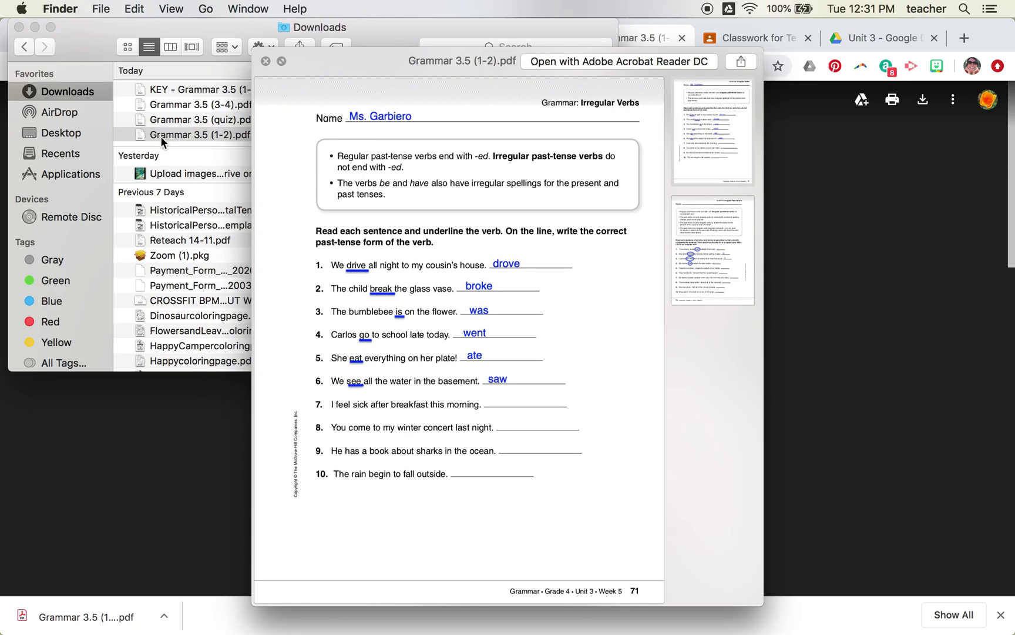
{"action": "scroll", "coordinate": [433, 267], "scroll_direction": "down", "scroll_amount": 10}
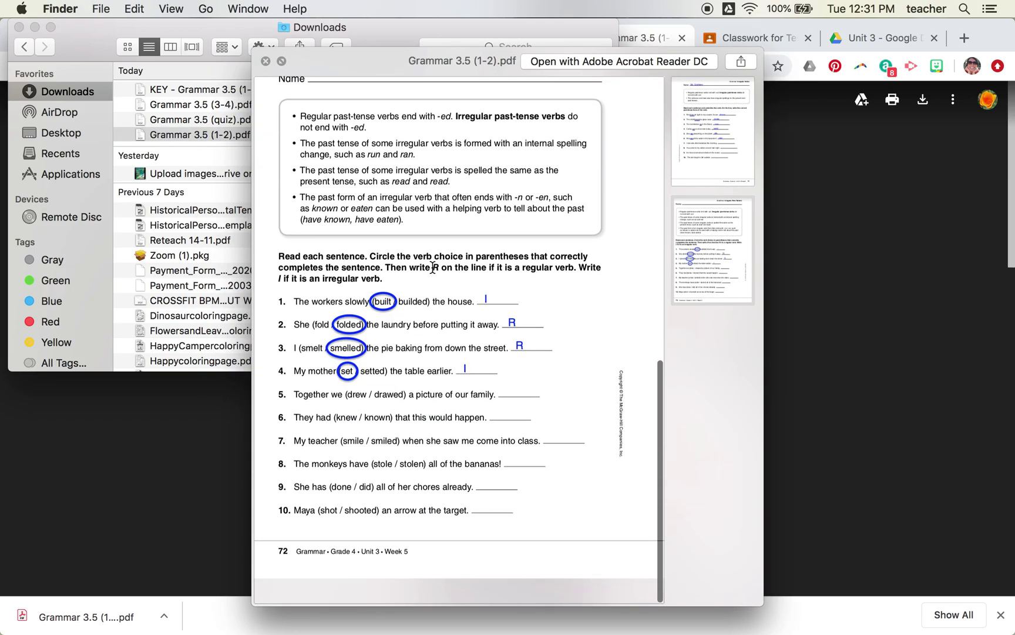
{"action": "scroll", "coordinate": [432, 267], "scroll_direction": "up", "scroll_amount": 10}
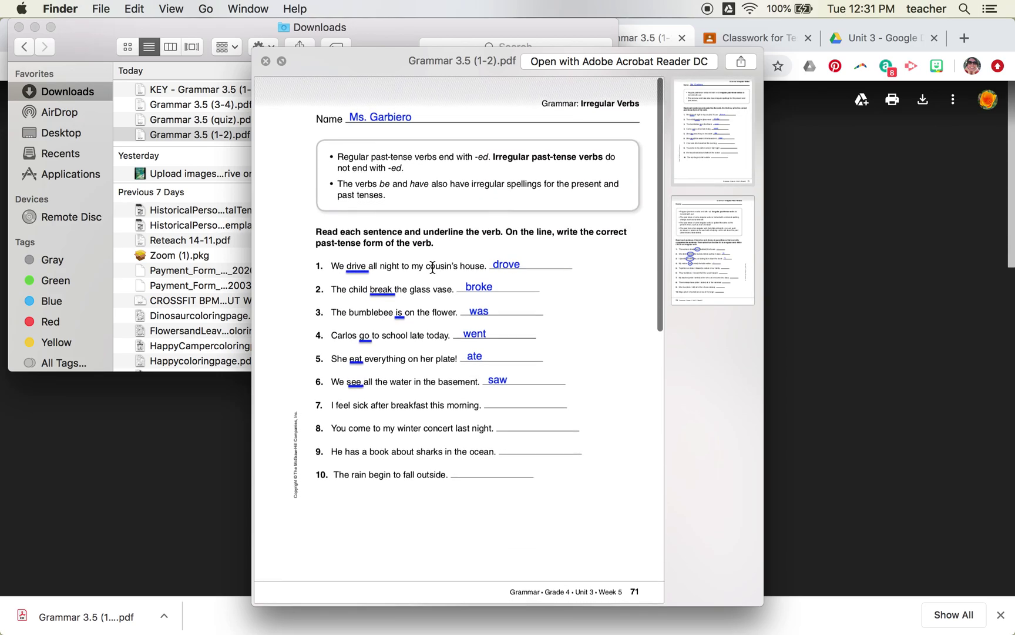
{"action": "key", "text": "space"}
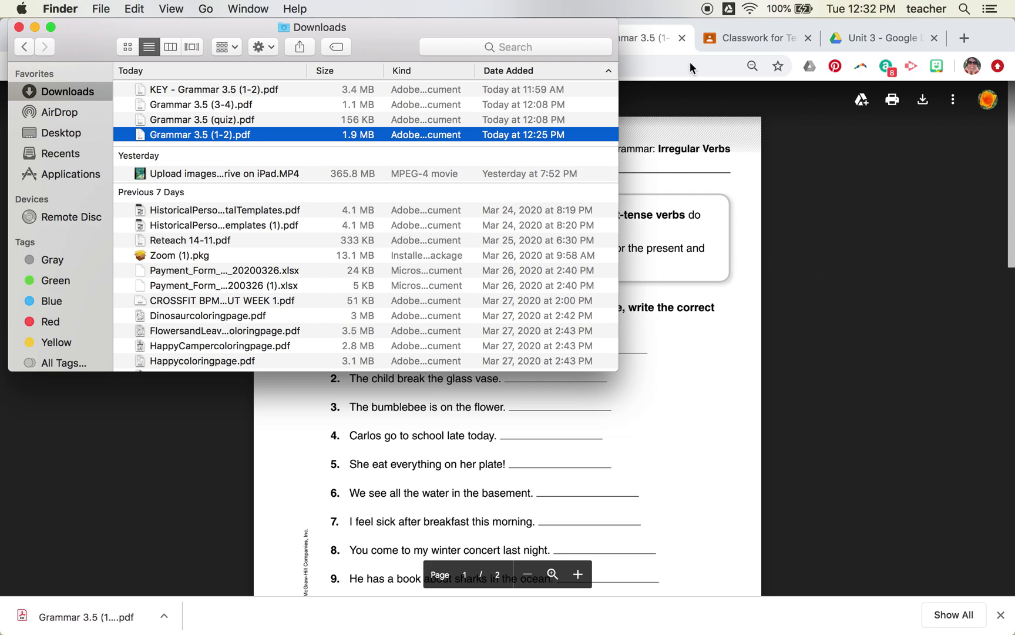
- Switch to Chrome and return to the "Submit an edited PDF from a computer" assignment page, closing the blank worksheet view
{"action": "left_click", "coordinate": [649, 36]}
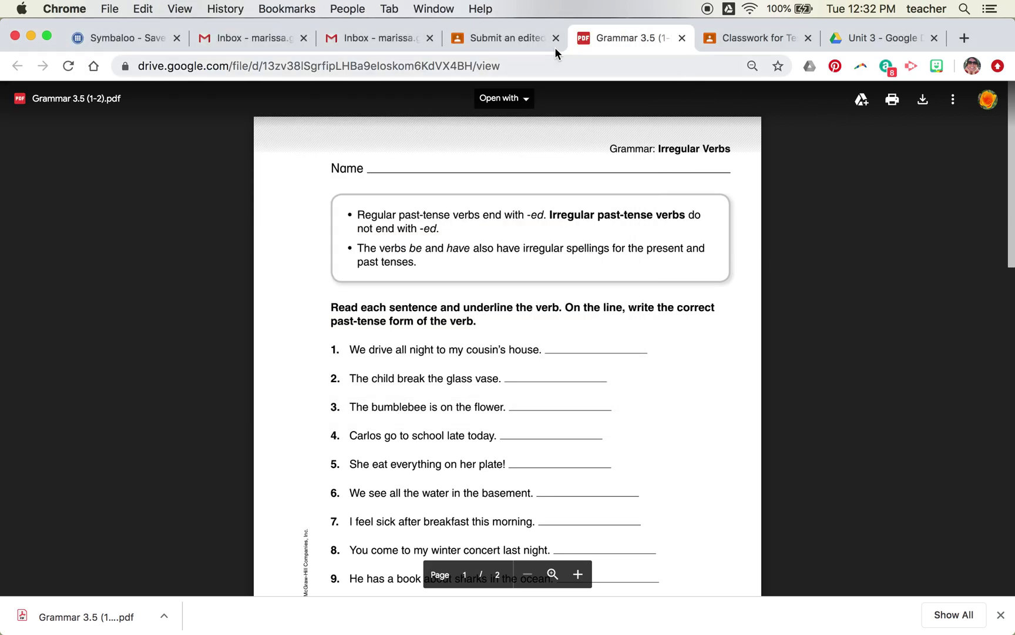
{"action": "left_click", "coordinate": [502, 38]}
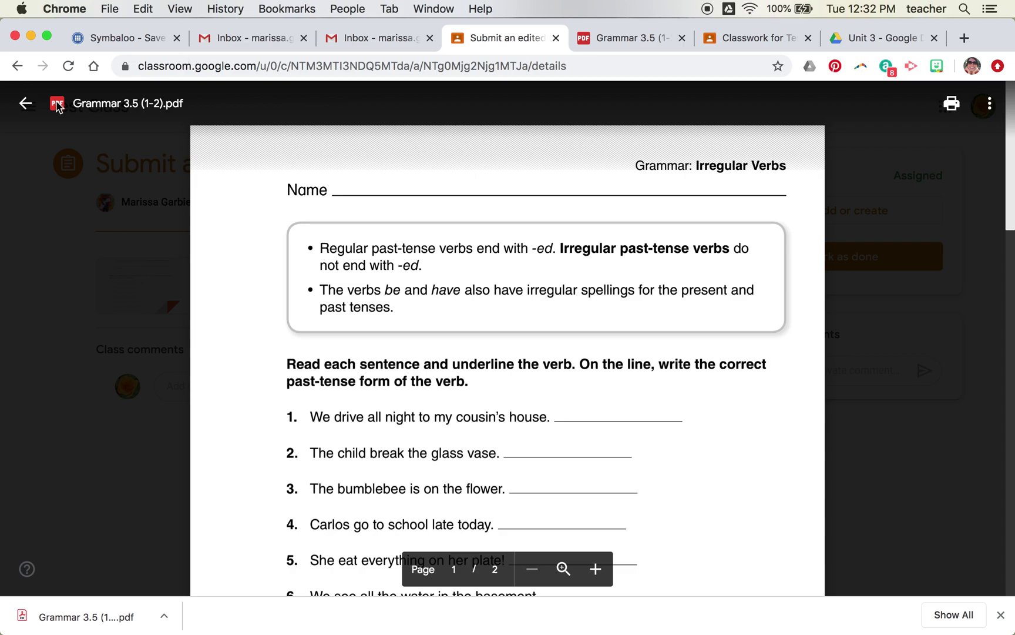
{"action": "left_click", "coordinate": [23, 105]}
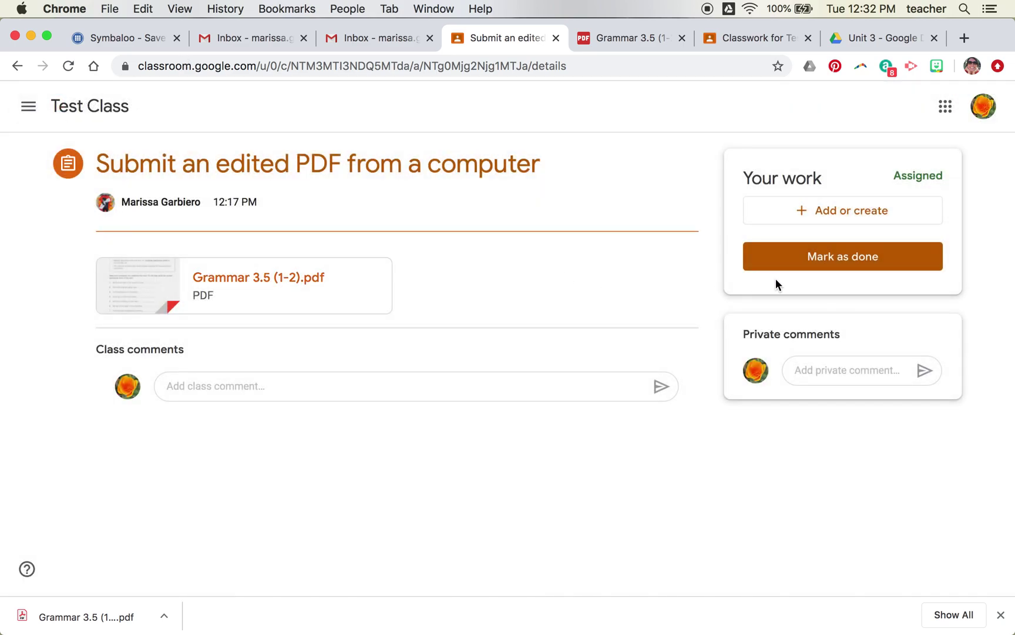
- Upload Grammar 3.5 (1-2).pdf from the Downloads folder as the attachment for the assignment
{"action": "left_click", "coordinate": [809, 217]}
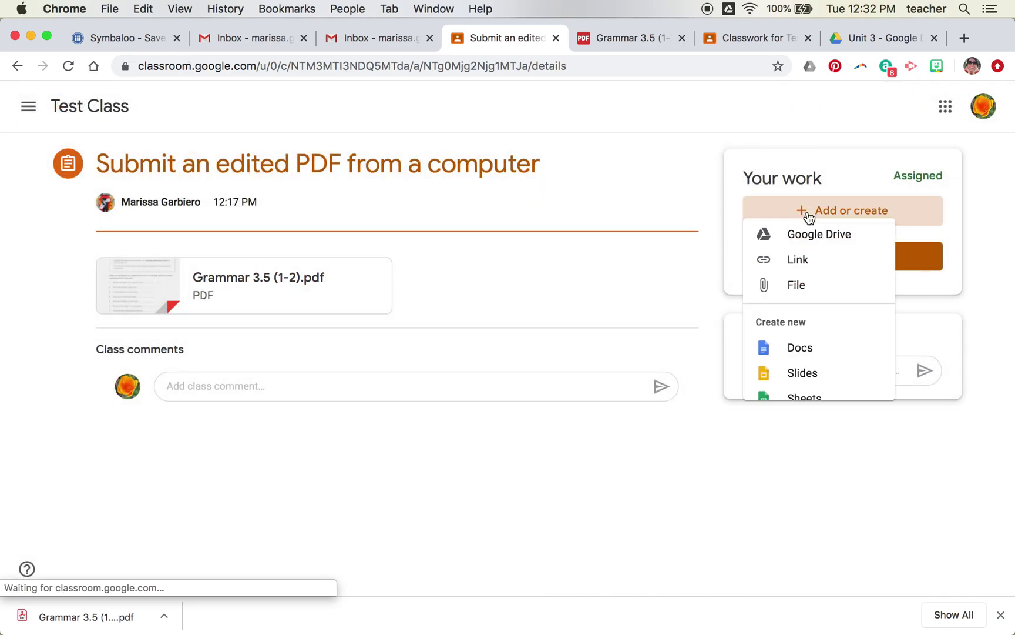
{"action": "left_click", "coordinate": [794, 296]}
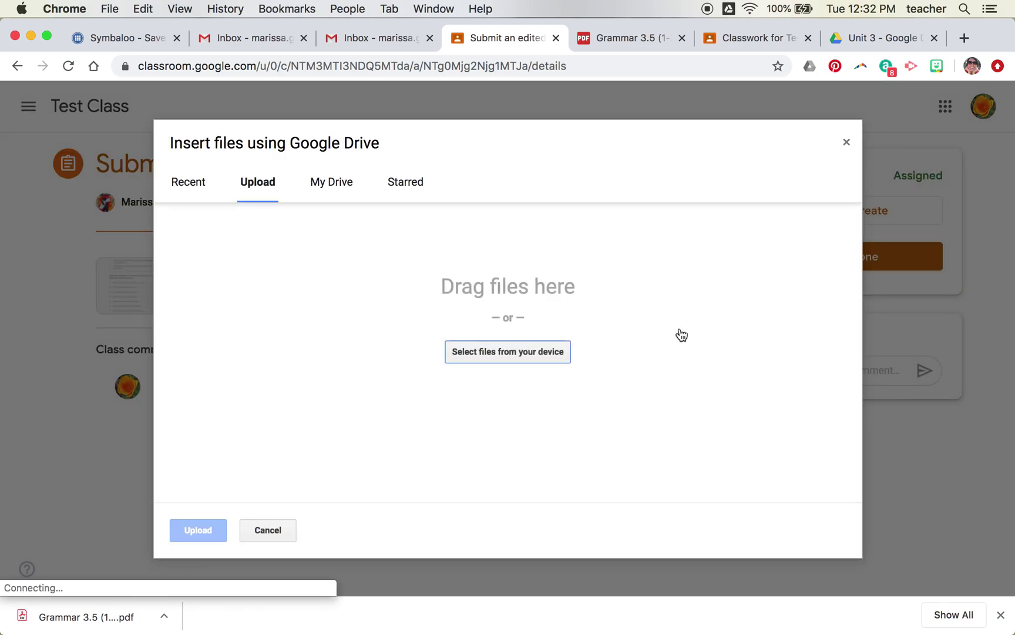
{"action": "left_click", "coordinate": [491, 356]}
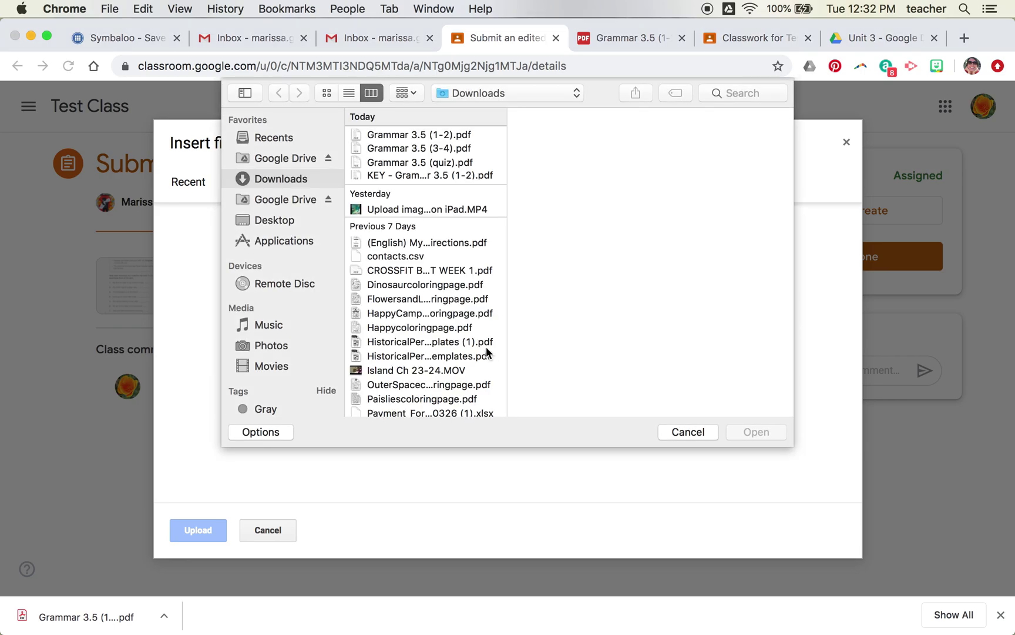
{"action": "left_click", "coordinate": [410, 134]}
{"action": "mouse_move", "coordinate": [646, 224]}
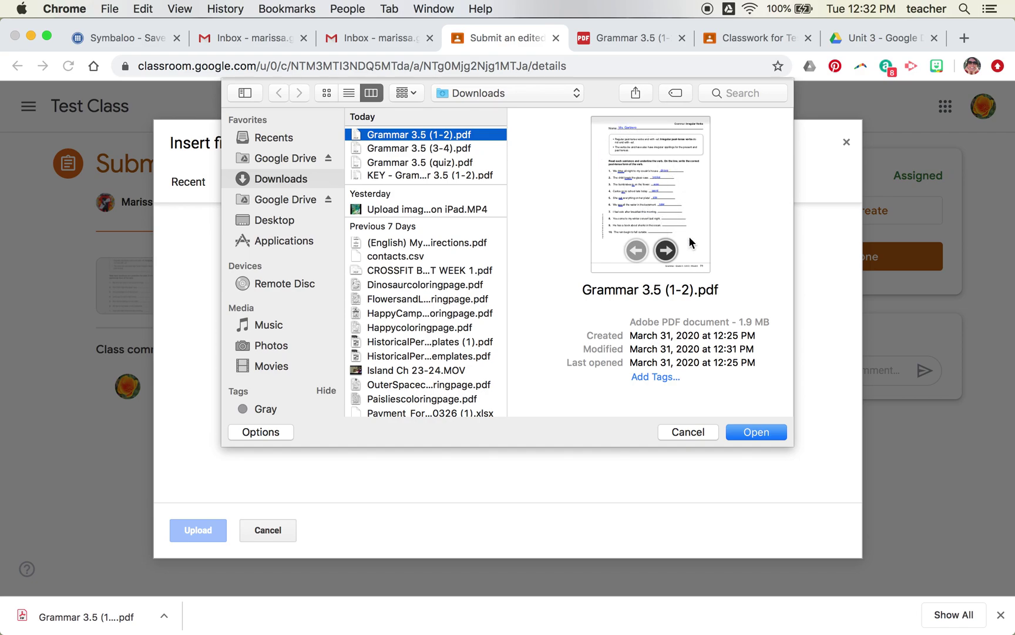
{"action": "left_click", "coordinate": [756, 431]}
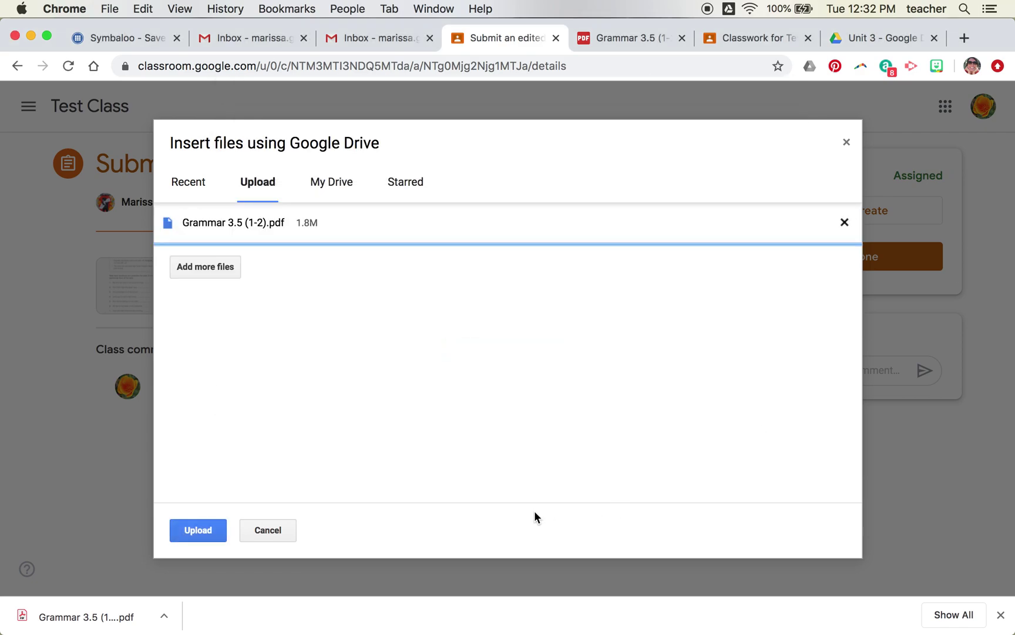
{"action": "left_click", "coordinate": [198, 531]}
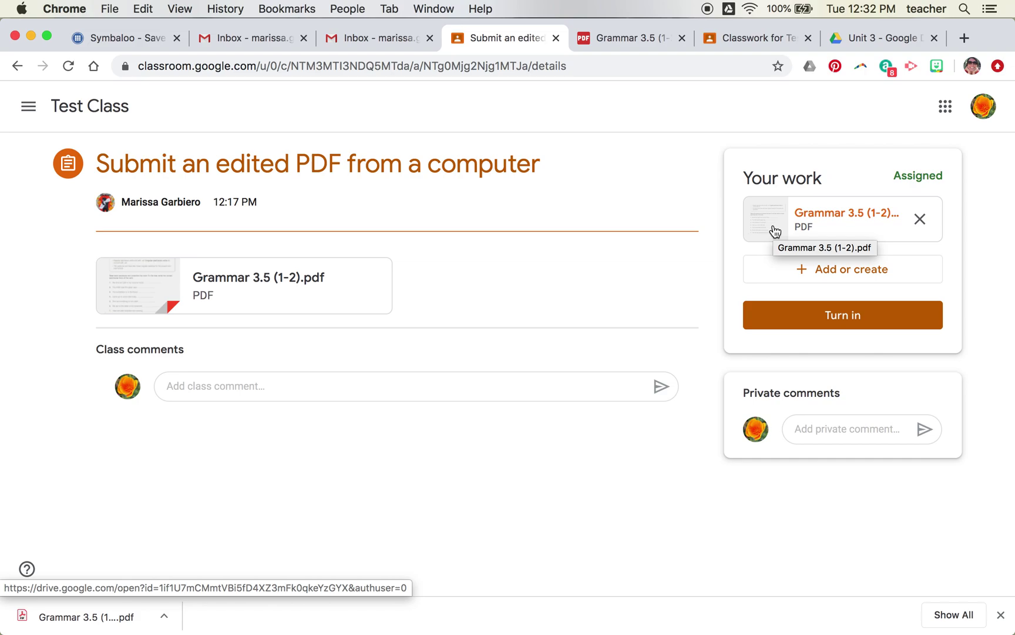
{"action": "left_click", "coordinate": [861, 41]}
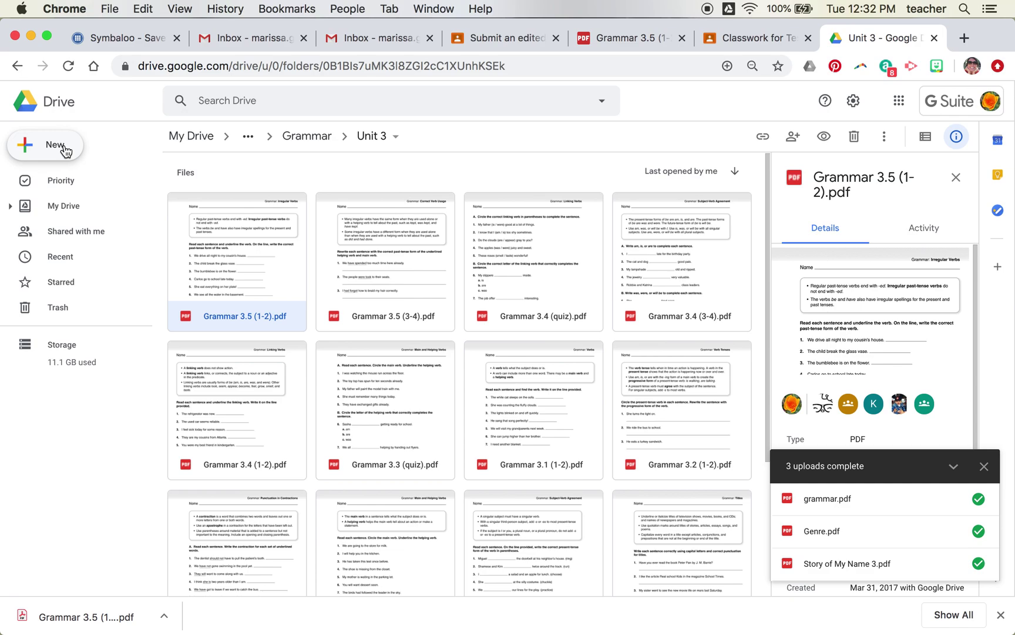
{"action": "left_click", "coordinate": [495, 36]}
{"action": "left_click", "coordinate": [808, 270]}
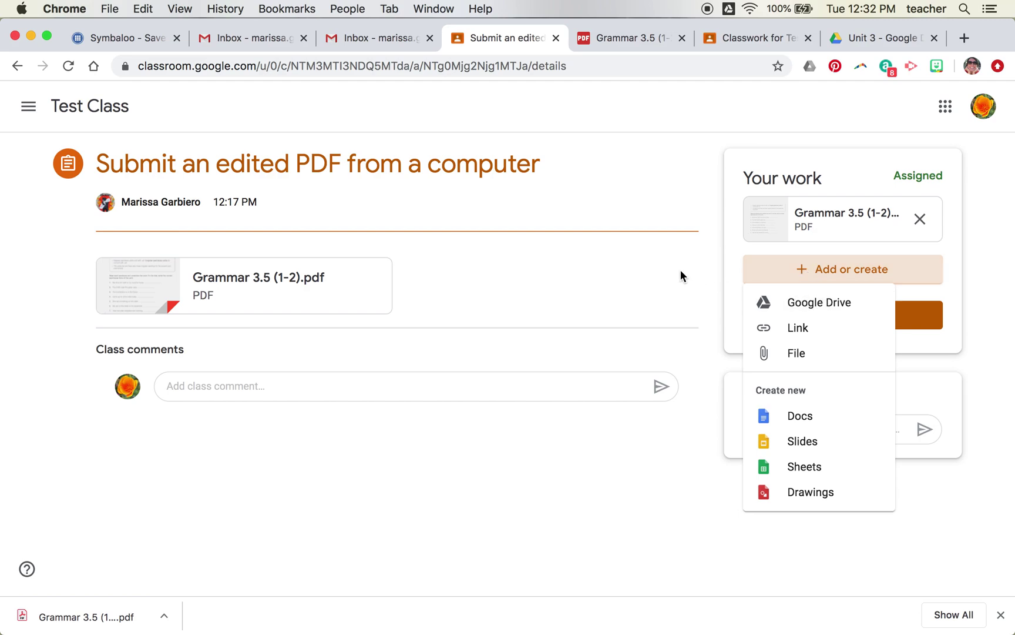
{"action": "left_click", "coordinate": [657, 265]}
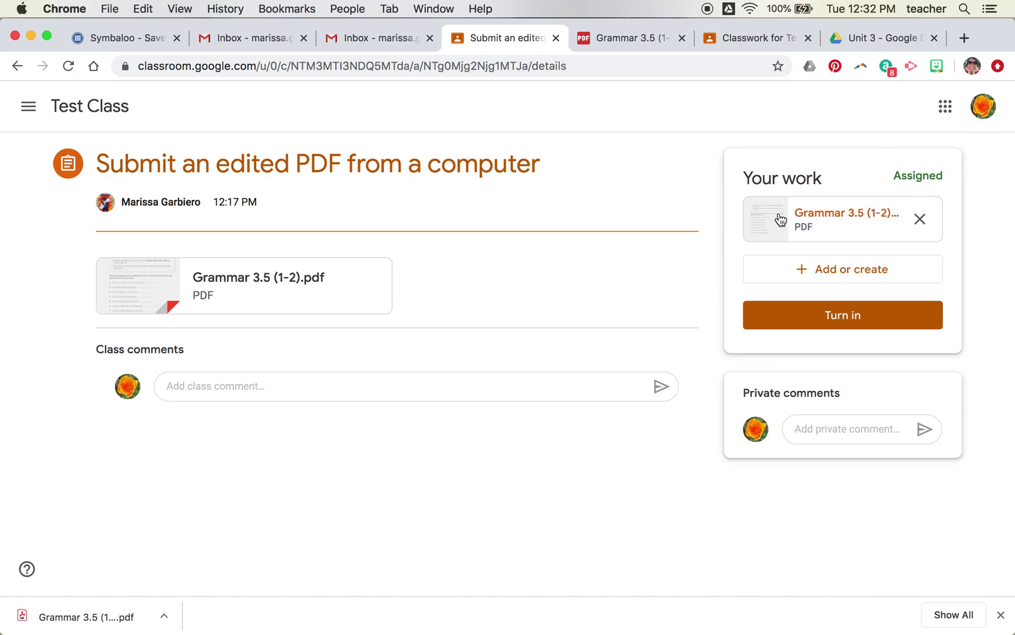
- Check the answers in the attached Grammar 3.5 (1-2).pdf and turn in the assignment
{"action": "left_click", "coordinate": [821, 222]}
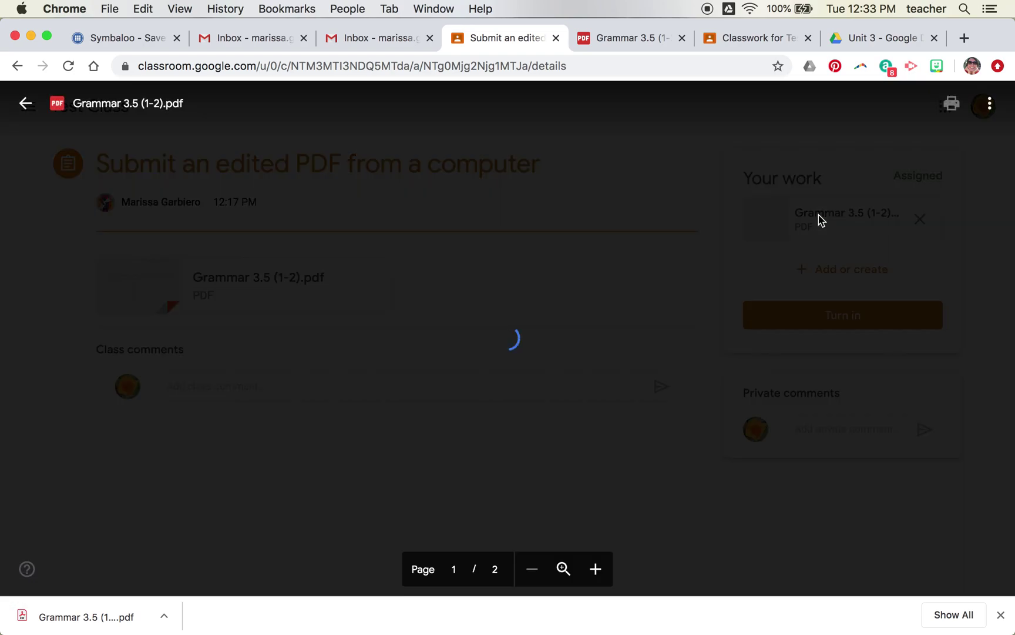
{"action": "scroll", "coordinate": [617, 341], "scroll_direction": "down", "scroll_amount": 10}
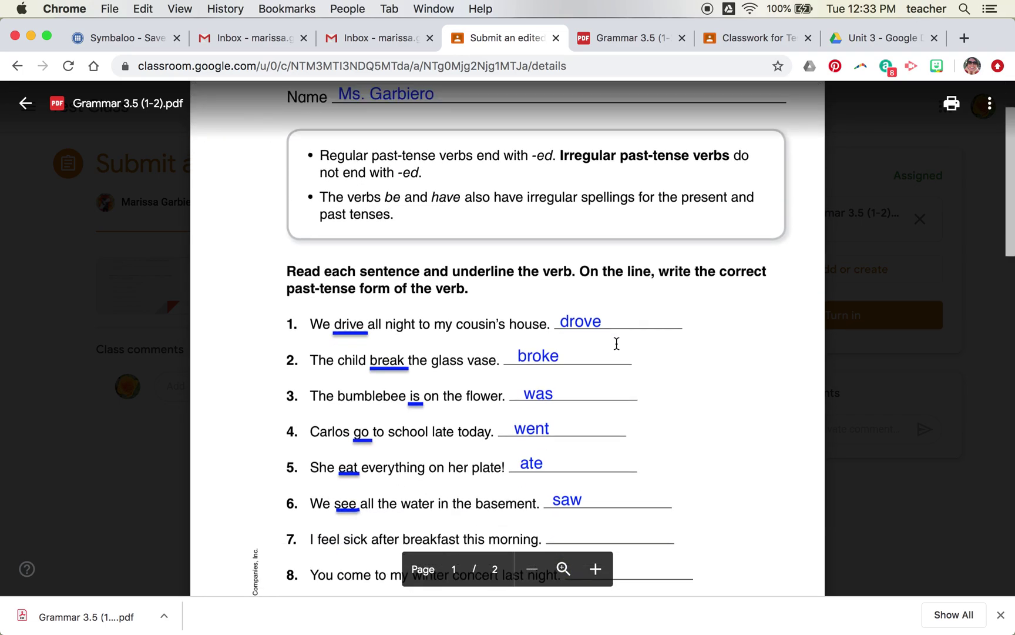
{"action": "scroll", "coordinate": [617, 343], "scroll_direction": "up", "scroll_amount": 6}
{"action": "left_click", "coordinate": [18, 111]}
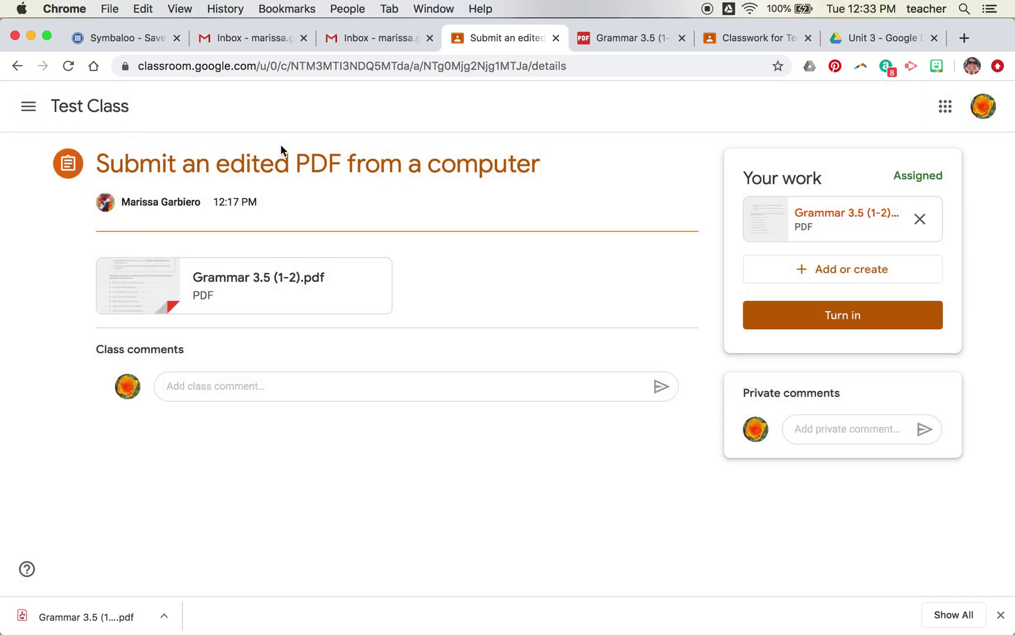
{"action": "left_click", "coordinate": [815, 317]}
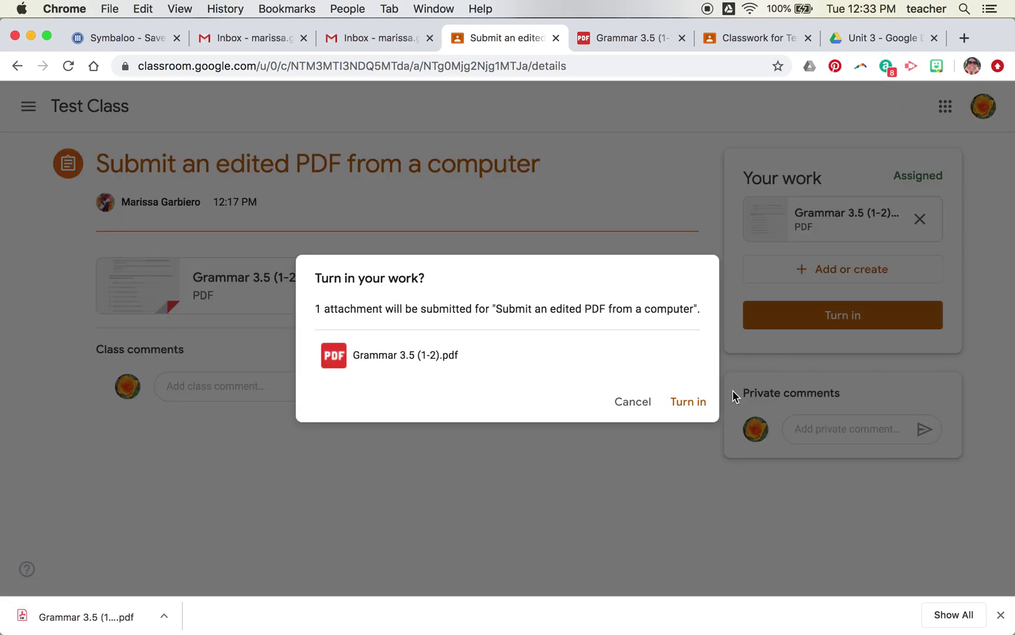
{"action": "left_click", "coordinate": [698, 404]}
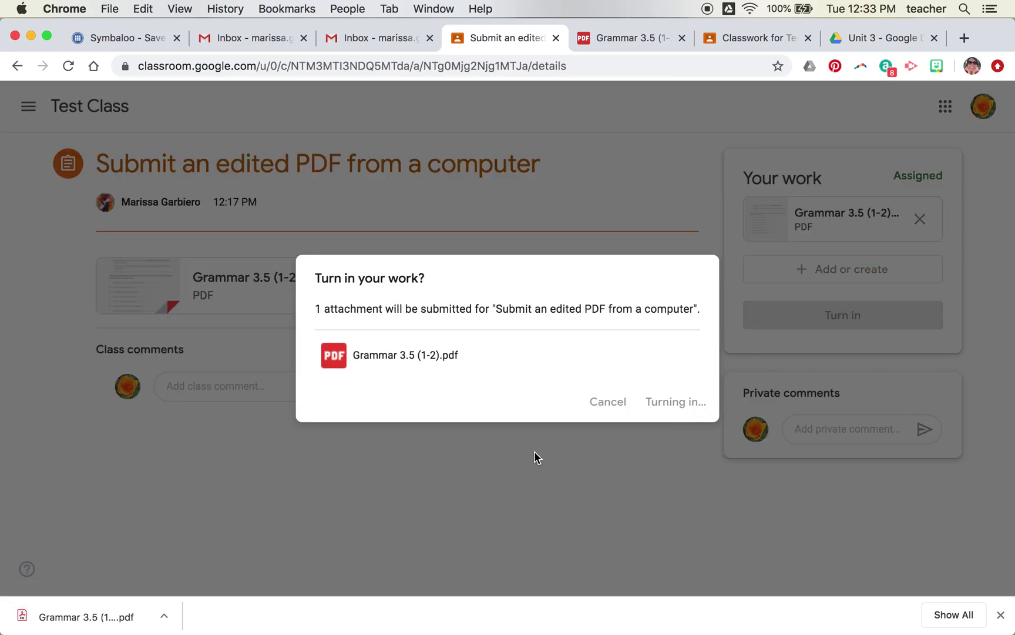